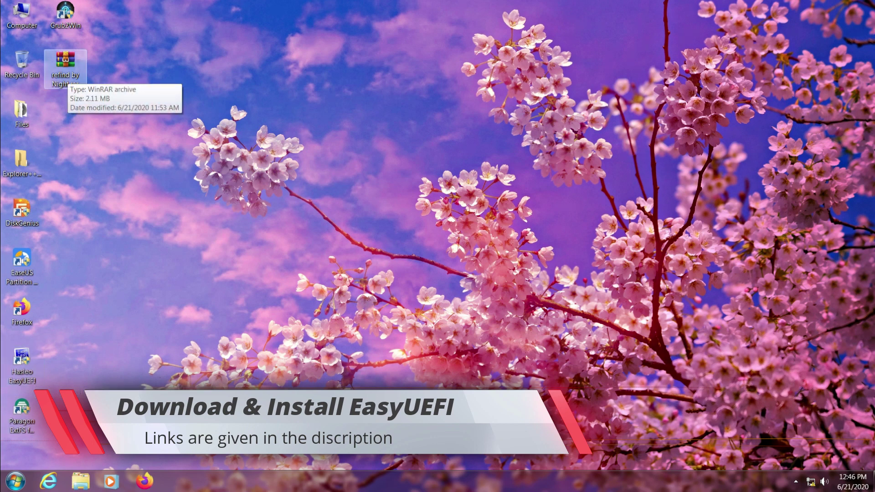
# Step: Extract the refind folder from the refind by Night.rar archive to C:\, allow WinRAR to make changes, and close the archive
pyautogui.click(66, 72)
pyautogui.doubleClick(67, 73)
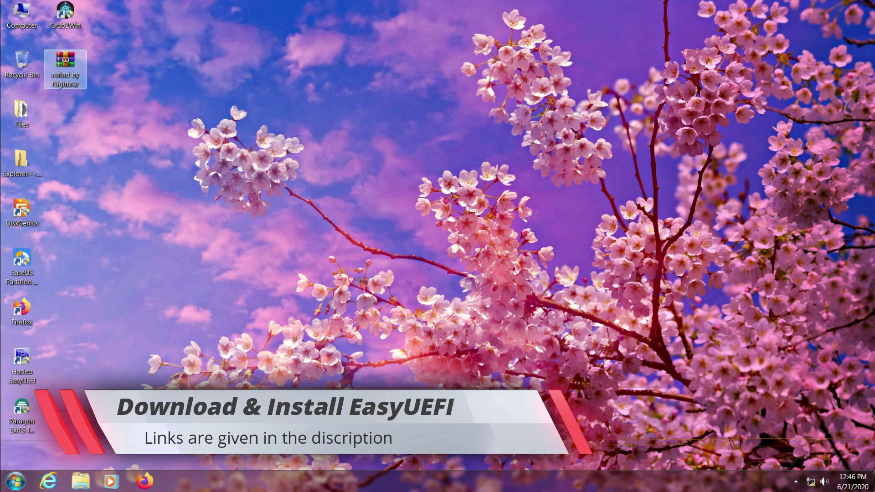
pyautogui.moveTo(384, 164); pyautogui.dragTo(403, 101)
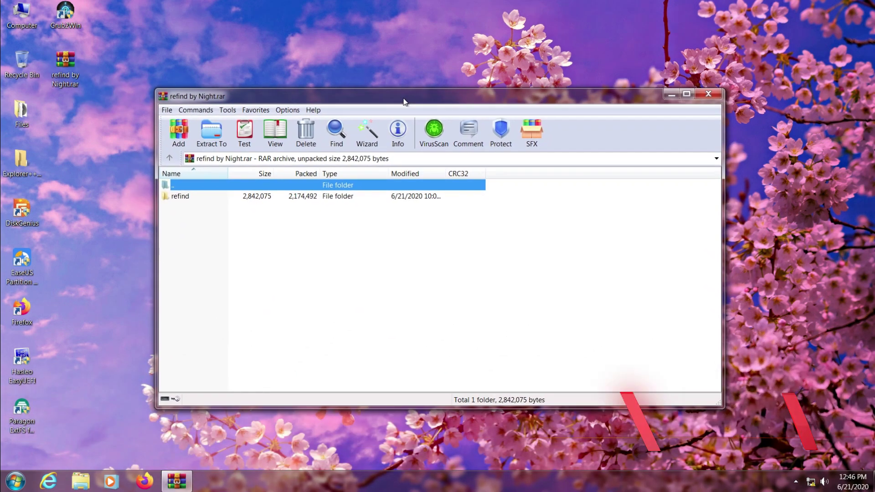
pyautogui.click(180, 195)
pyautogui.click(211, 133)
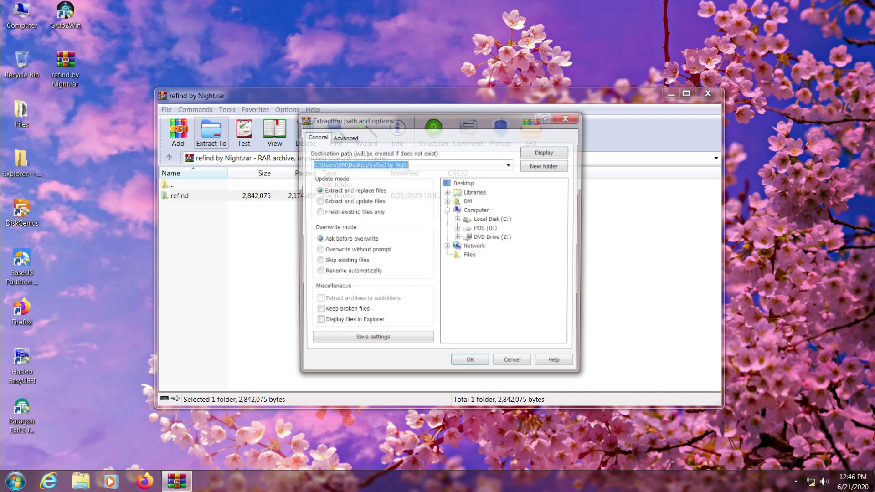
pyautogui.click(494, 220)
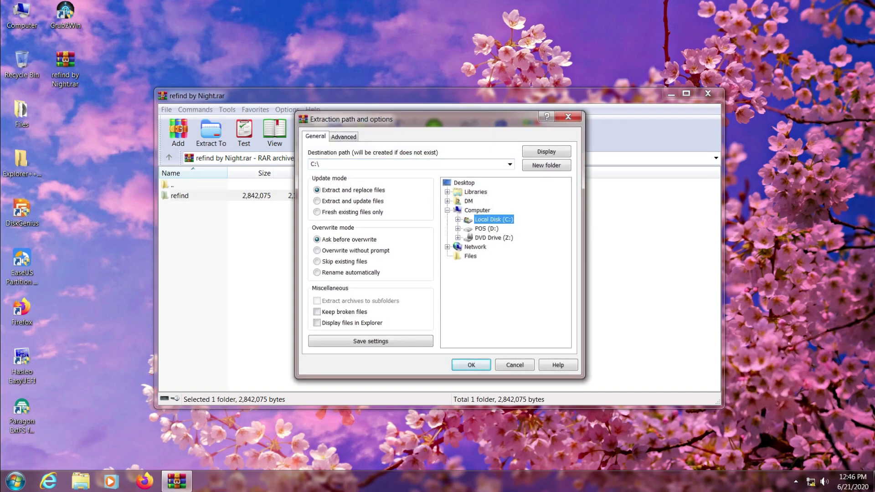
pyautogui.press('Return')
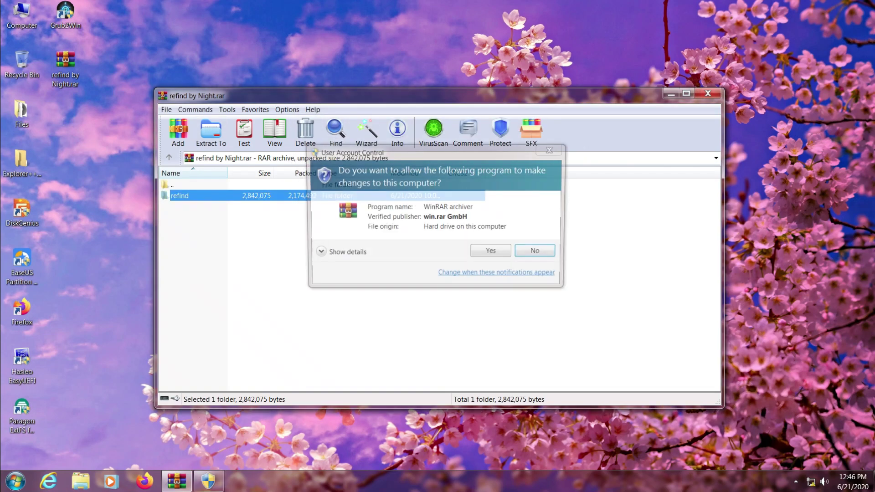
pyautogui.click(490, 250)
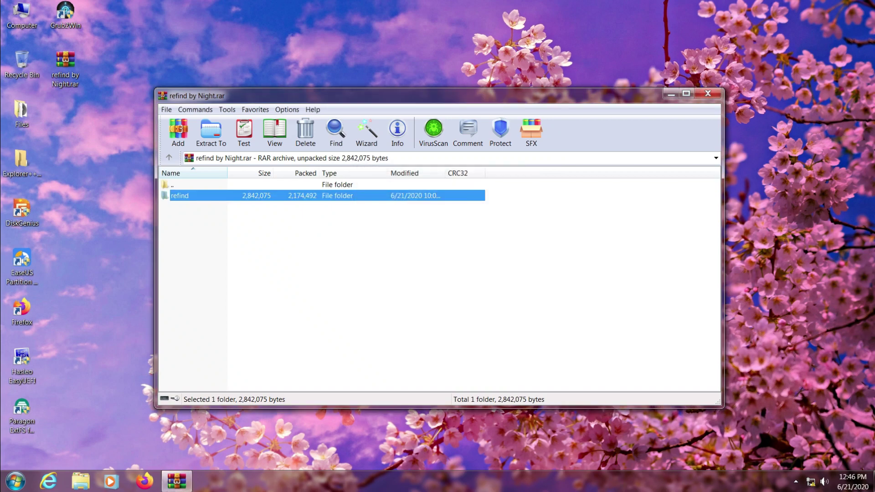
pyautogui.hotkey('alt', 'F4')
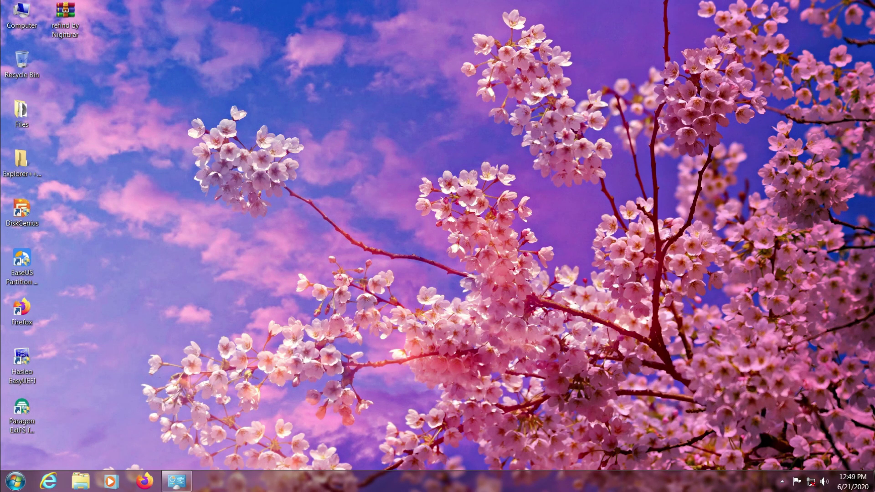
# Step: Open refind.conf from the C:\refind folder in Notepad++ for editing
pyautogui.press('super+e')
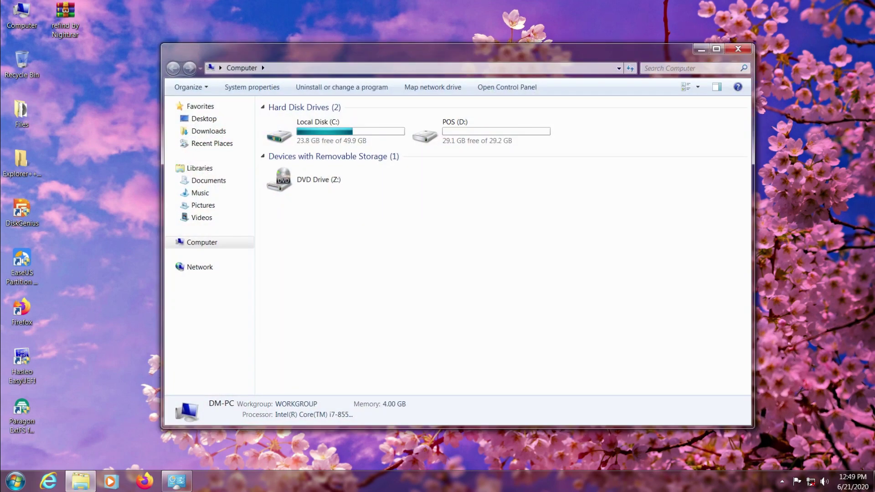
pyautogui.doubleClick(337, 134)
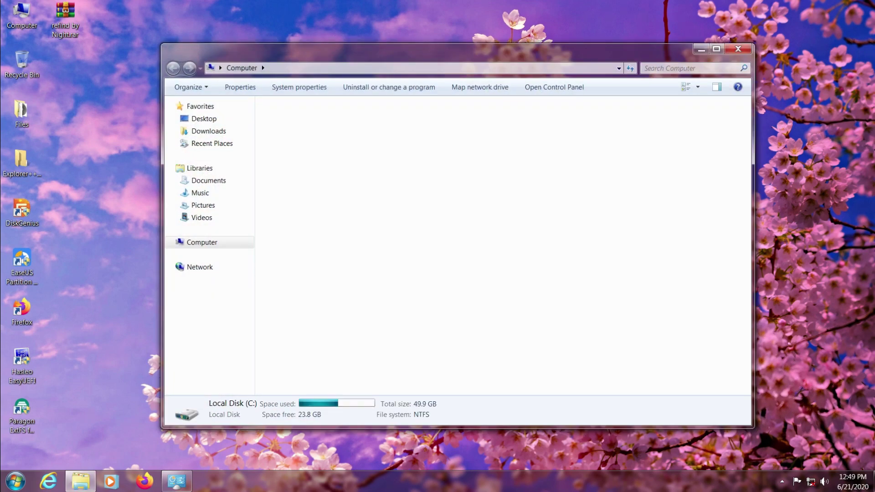
pyautogui.doubleClick(315, 170)
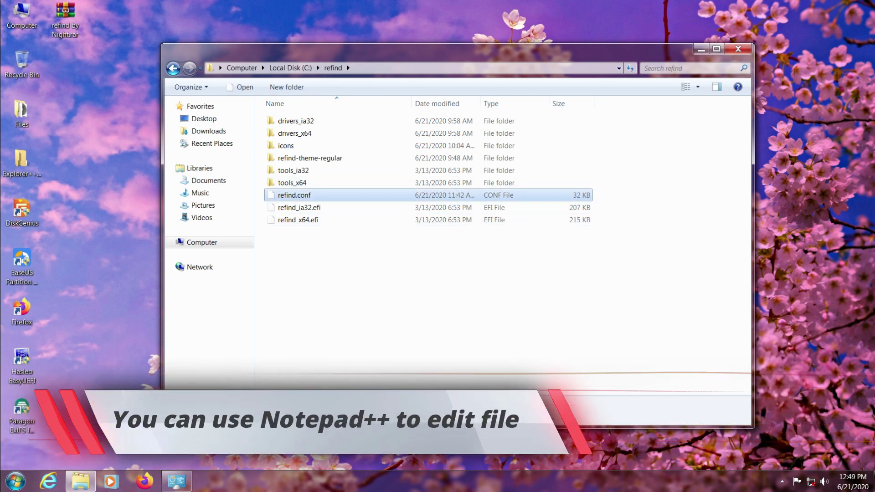
pyautogui.rightClick(314, 195)
pyautogui.click(360, 232)
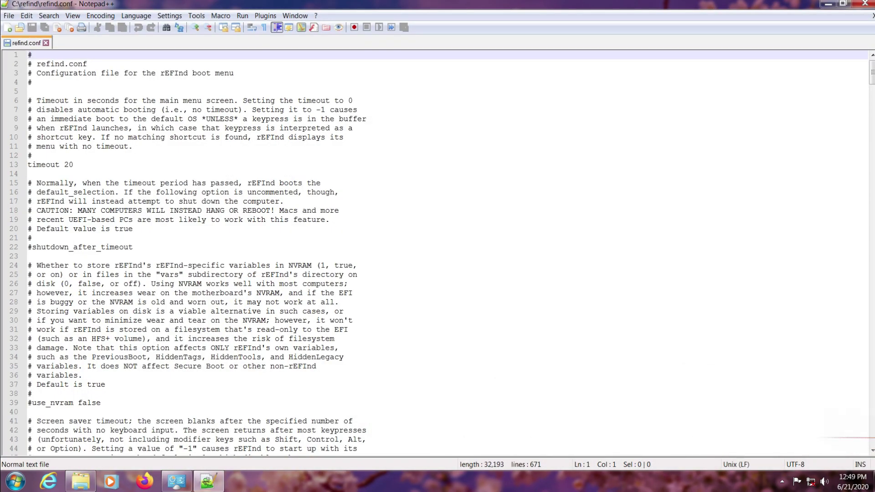
# Step: Look up the install drive's label in Windows Explorer and set the volume of the "POS Darkmatter" menu entry to POS
pyautogui.moveTo(872, 72); pyautogui.dragTo(872, 433)
pyautogui.click(106, 320)
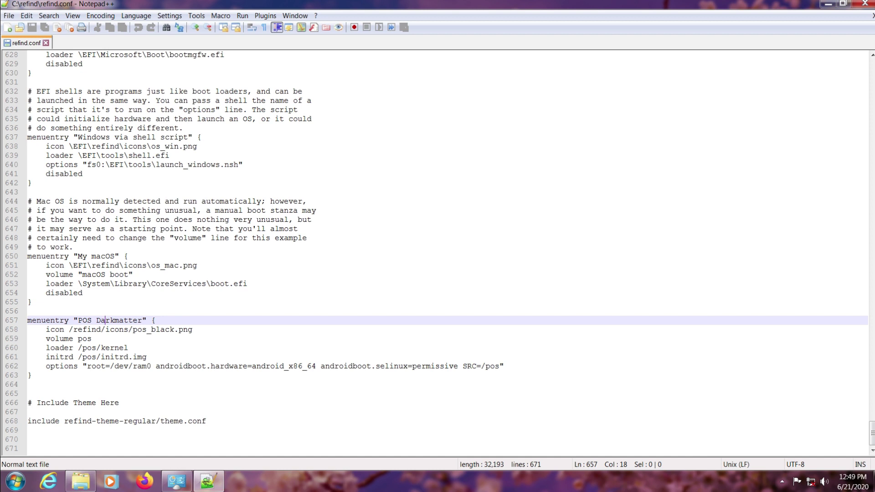
pyautogui.click(92, 338)
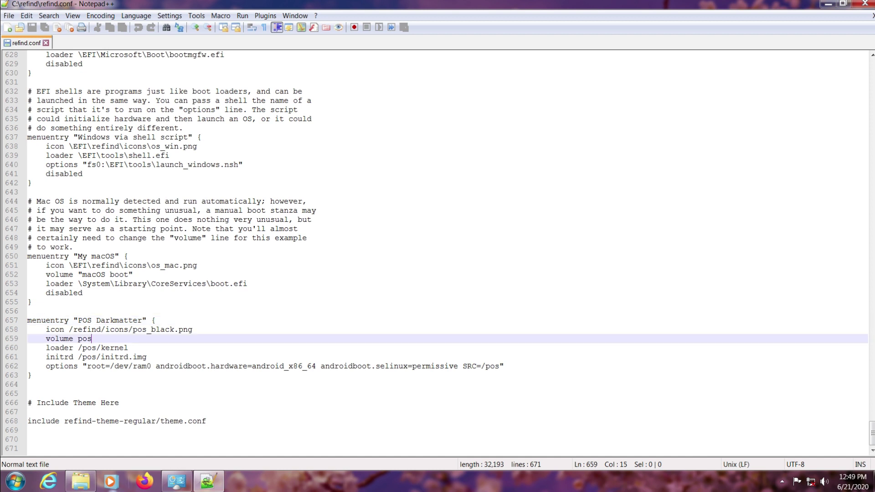
pyautogui.click(80, 487)
pyautogui.click(202, 242)
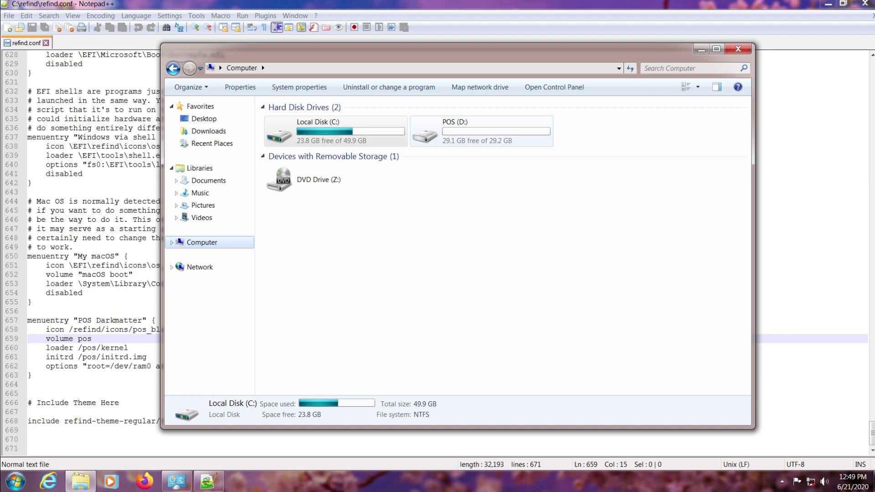
pyautogui.click(481, 131)
pyautogui.hotkey('alt', 'Tab')
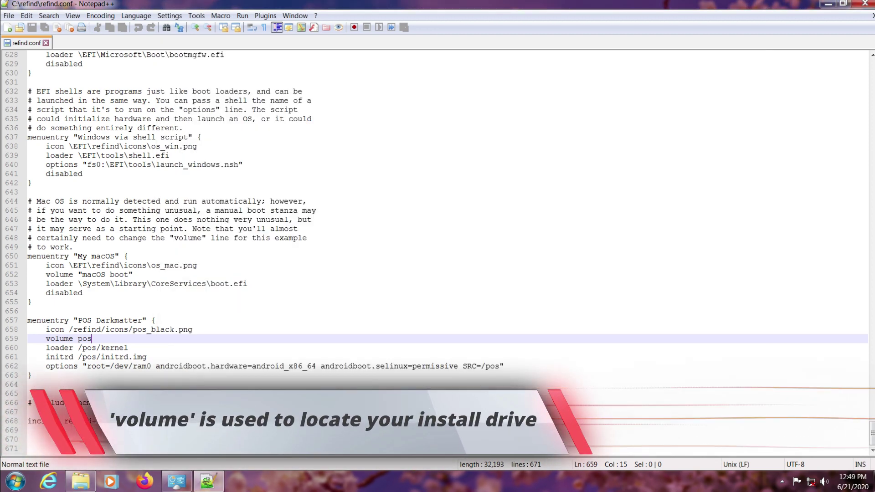
pyautogui.press('BackSpace')
pyautogui.press('BackSpace')
pyautogui.press('BackSpace')
pyautogui.write('POS')
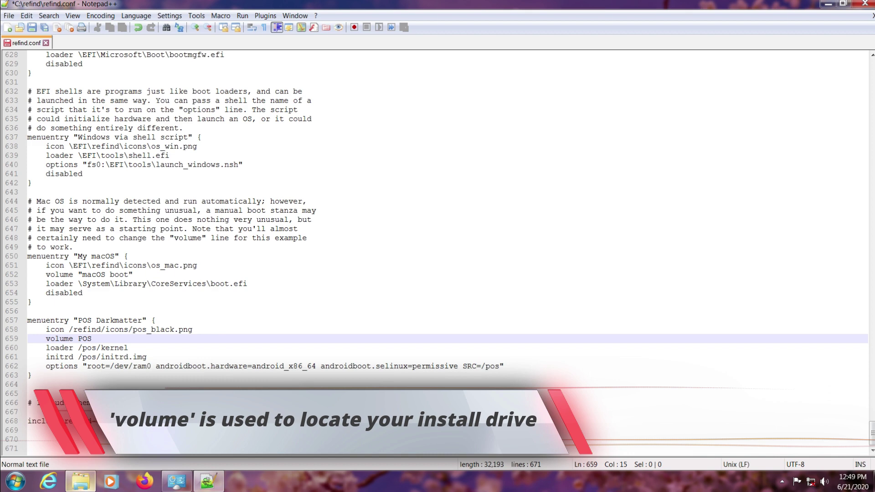
# Step: Check where the kernel file lies on the POS (D:) drive and shorten the entry's loader path to /kernel
pyautogui.hotkey('alt', 'Tab')
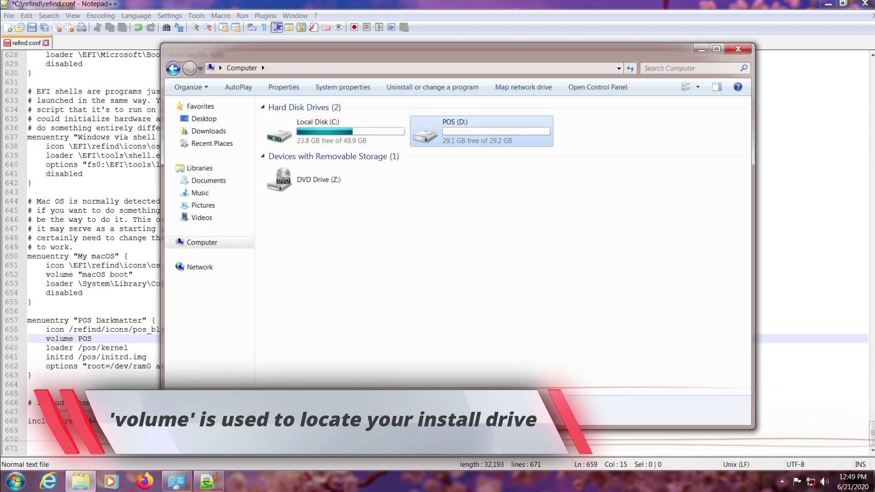
pyautogui.press('Return')
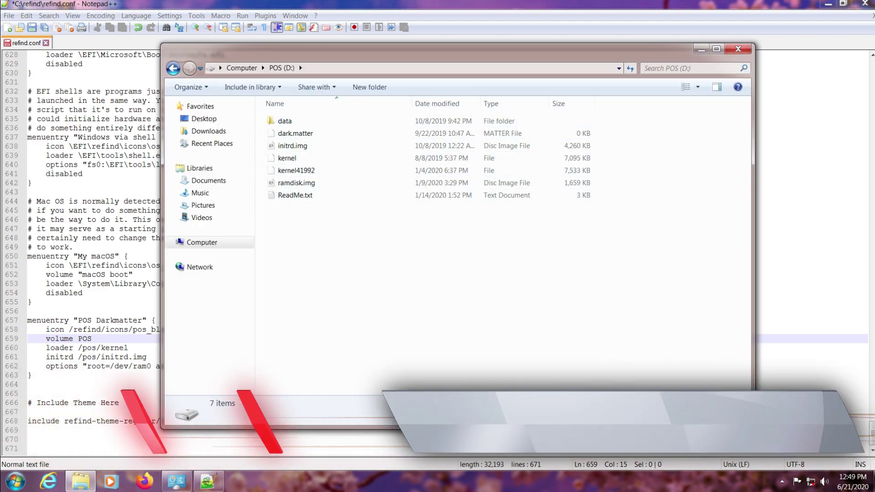
pyautogui.hotkey('alt', 'd')
pyautogui.press('Escape')
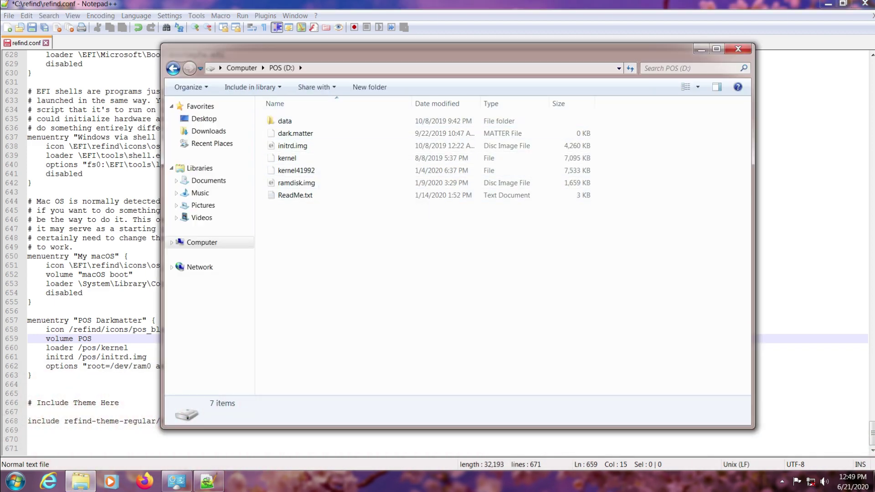
pyautogui.moveTo(92, 348); pyautogui.dragTo(96, 348)
pyautogui.press('BackSpace')
pyautogui.press('BackSpace')
pyautogui.press('BackSpace')
pyautogui.press('BackSpace')
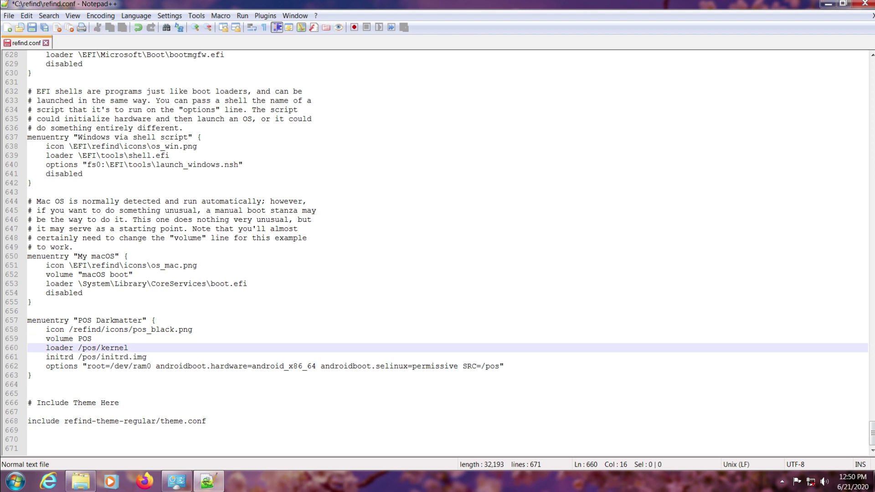
# Step: Shorten the "POS Darkmatter" entry's initrd path to /initrd.img and its SRC option to /
pyautogui.click(96, 357)
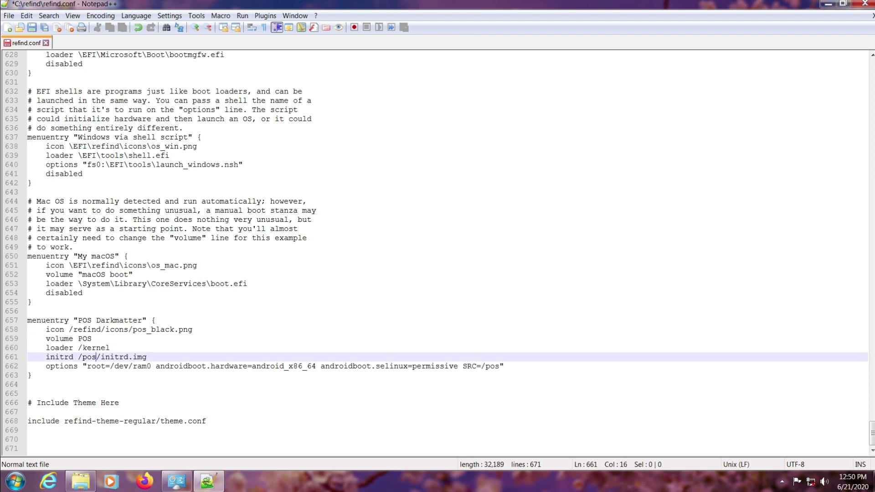
pyautogui.press('BackSpace')
pyautogui.press('BackSpace')
pyautogui.press('BackSpace')
pyautogui.press('BackSpace')
pyautogui.click(499, 366)
pyautogui.press('BackSpace')
pyautogui.press('BackSpace')
pyautogui.press('BackSpace')
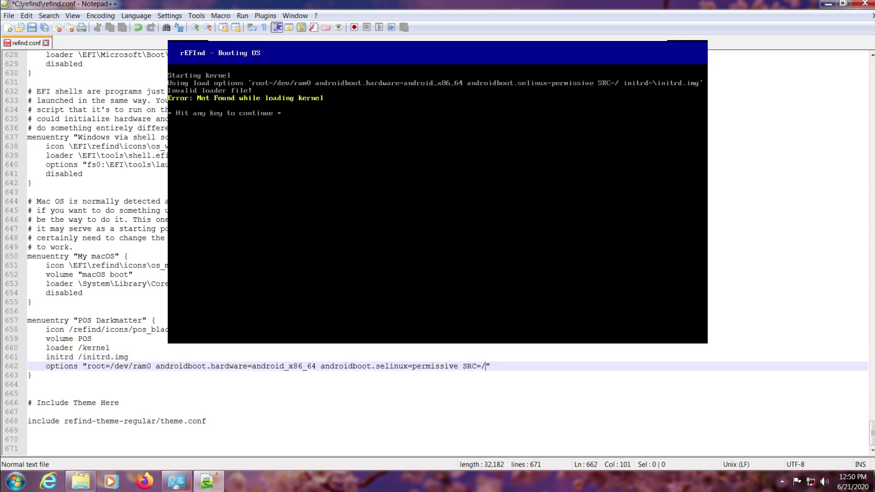
# Step: Save refind.conf, and close Notepad++ and the Explorer window
pyautogui.hotkey('ctrl', 's')
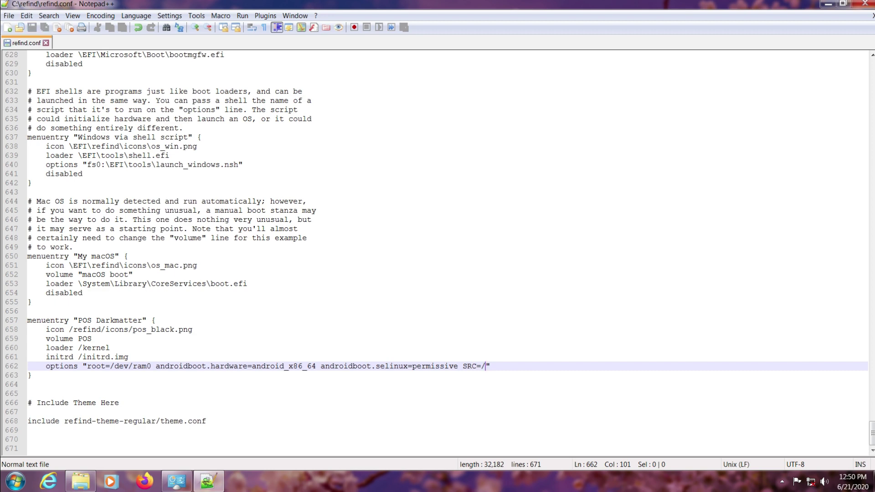
pyautogui.click(865, 3)
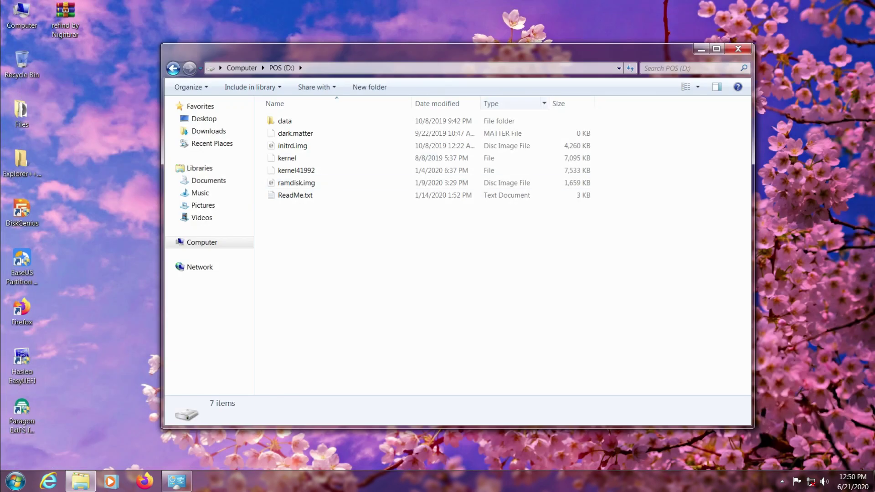
pyautogui.click(738, 48)
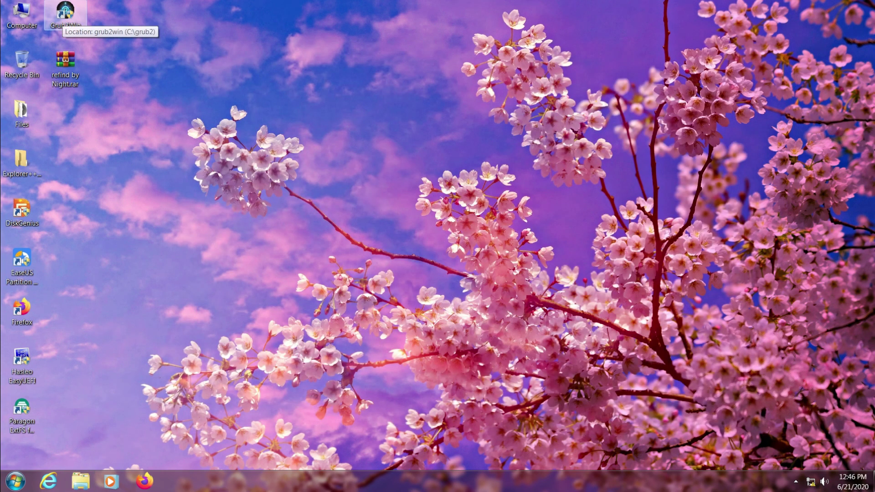
# Step: Start Grub2Win with administrator permission, uninstall it completely from the system, and refresh the desktop
pyautogui.doubleClick(66, 16)
pyautogui.click(488, 262)
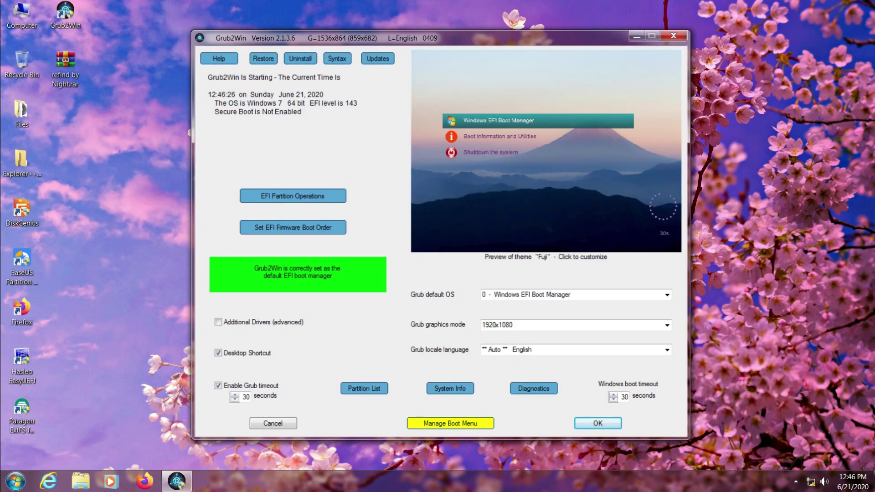
pyautogui.click(300, 59)
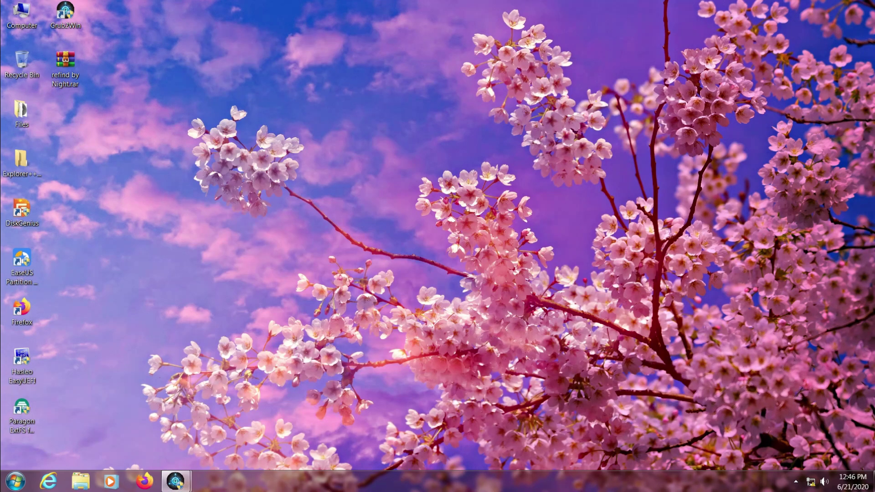
pyautogui.click(467, 278)
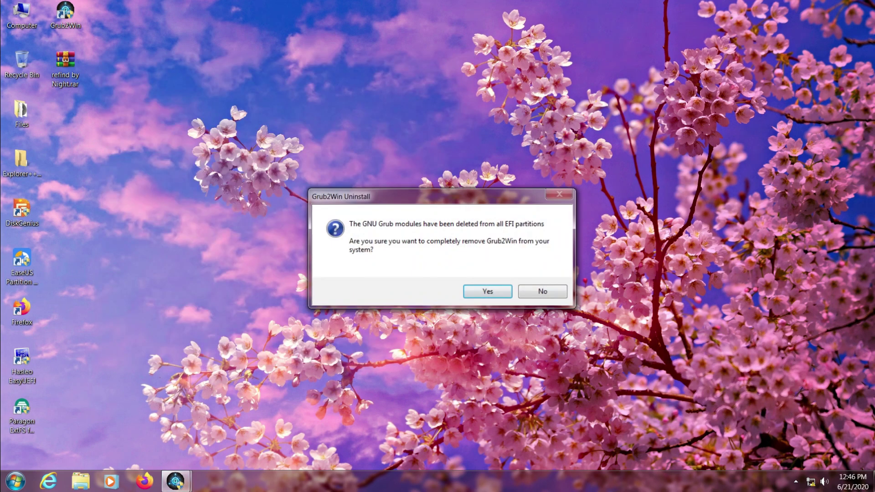
pyautogui.press('Return')
pyautogui.press('Return')
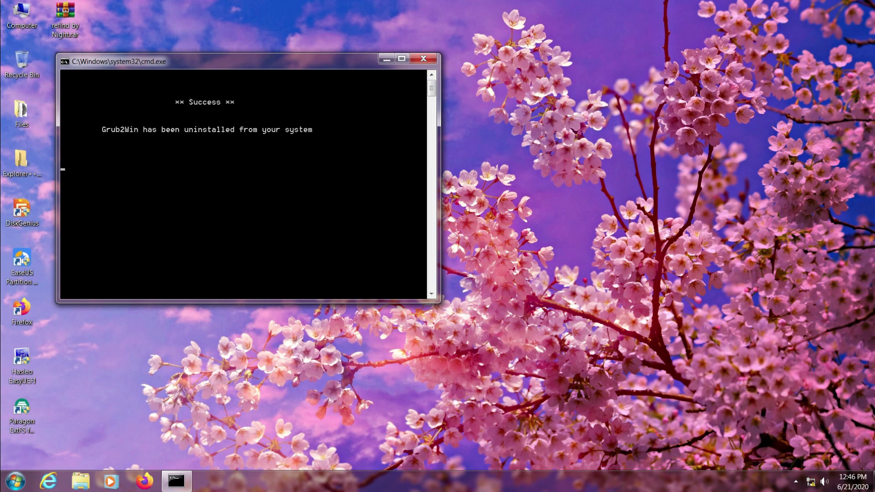
pyautogui.rightClick(333, 179)
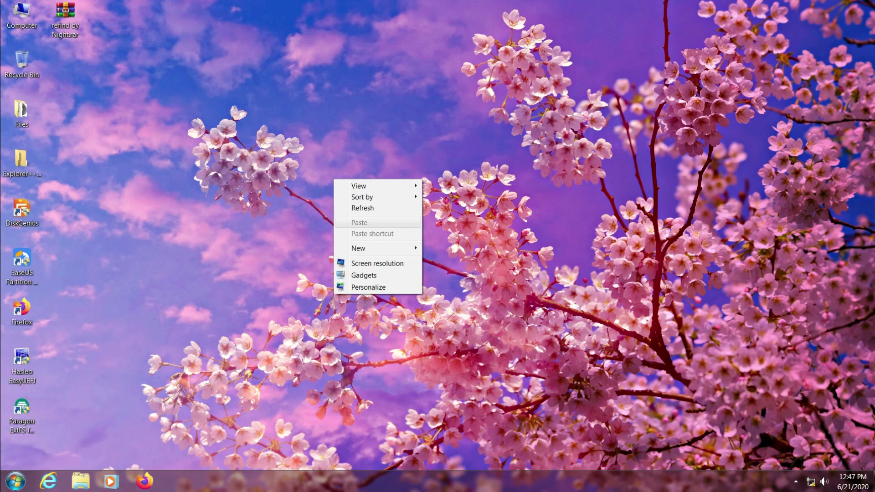
pyautogui.click(363, 207)
# Step: Disable the Local Area Connection in the network adapter settings and minimize the window
pyautogui.doubleClick(22, 364)
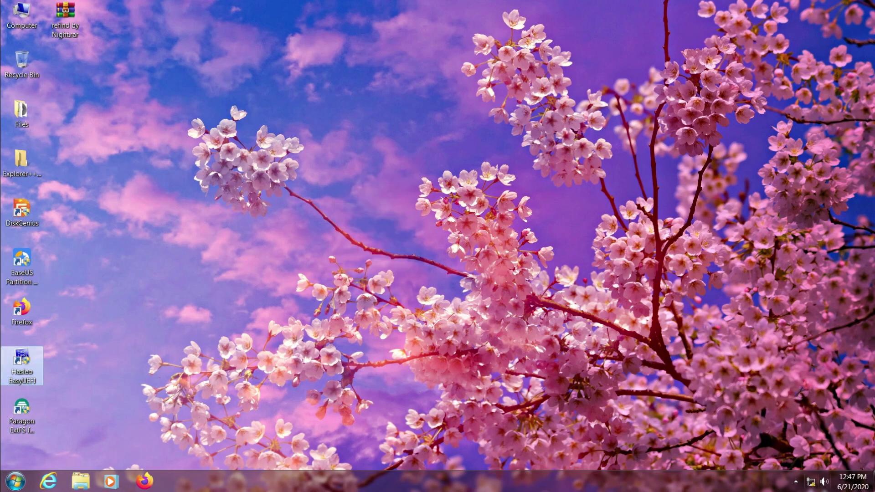
pyautogui.rightClick(810, 482)
pyautogui.click(806, 474)
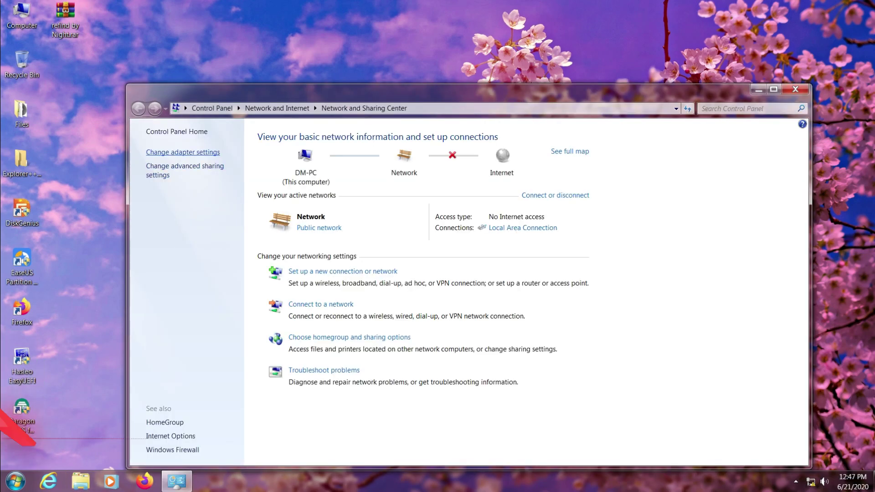
pyautogui.click(183, 152)
pyautogui.rightClick(248, 157)
pyautogui.click(277, 165)
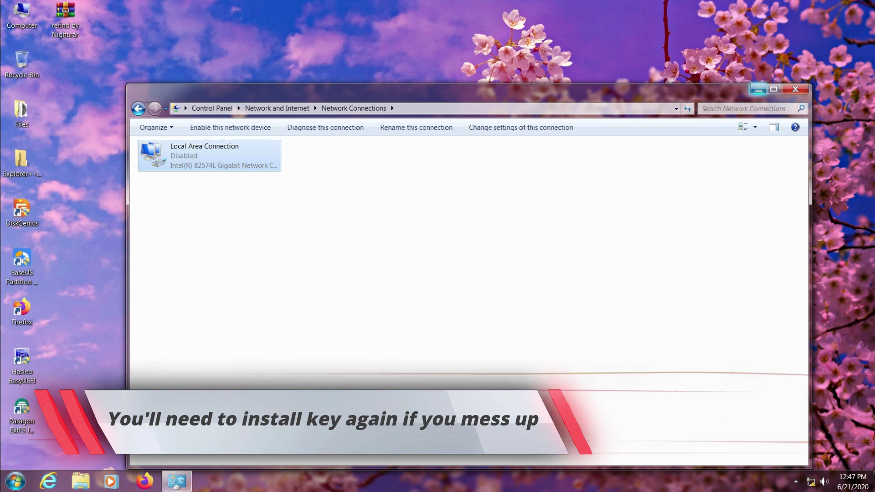
pyautogui.click(758, 89)
# Step: Refresh the desktop and launch Hasleo EasyUEFI, allowing it to make changes to the computer
pyautogui.rightClick(523, 179)
pyautogui.click(552, 208)
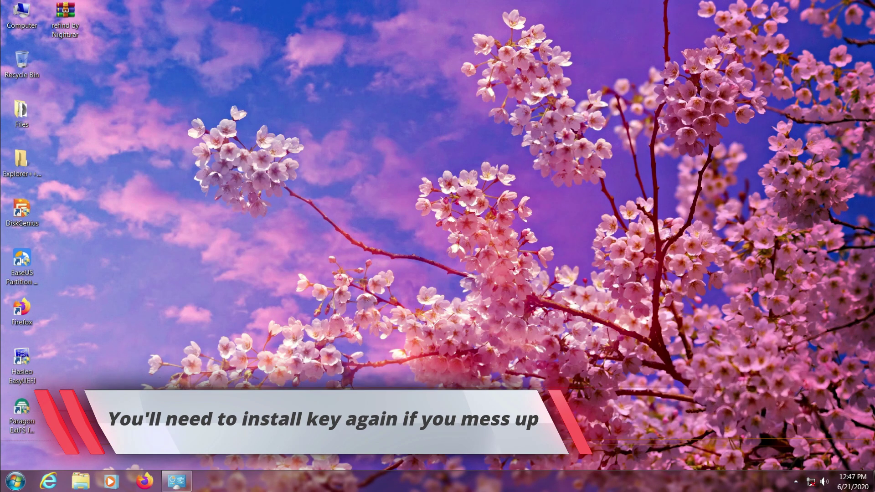
pyautogui.doubleClick(21, 364)
pyautogui.click(491, 264)
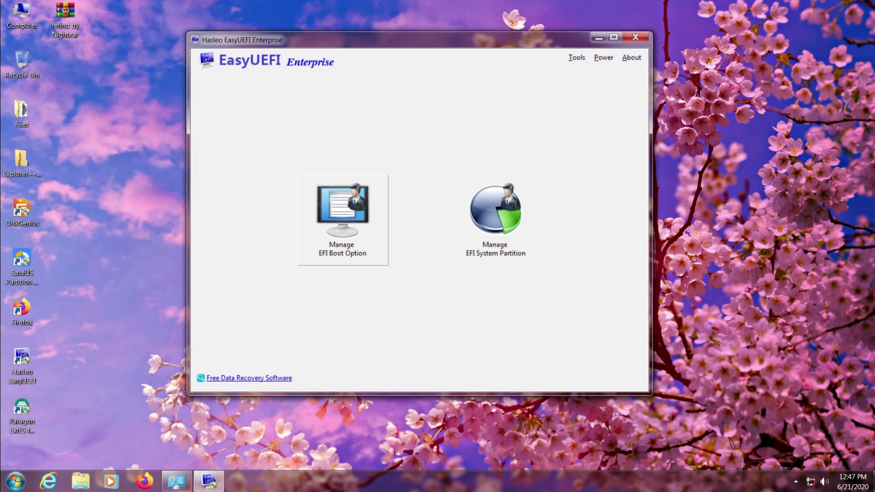
# Step: Open the EFI system partition on Disk 0 in the EFI System Partition Explorer and expand its root
pyautogui.click(496, 219)
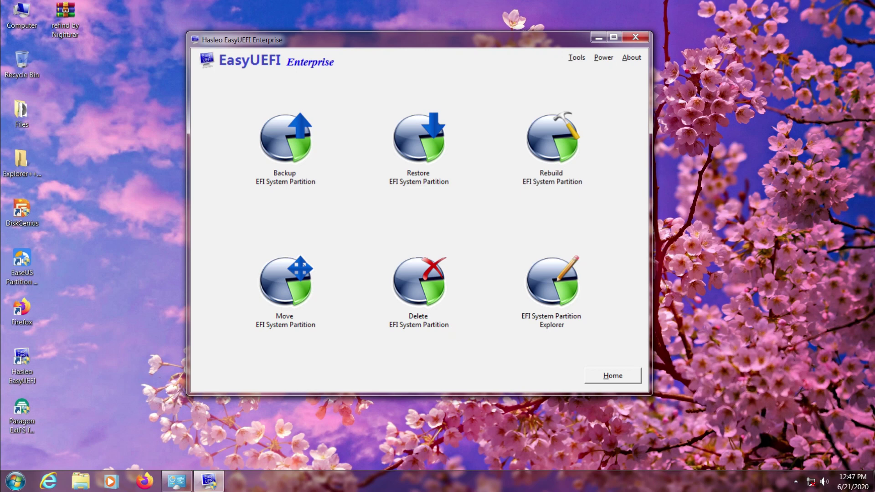
pyautogui.click(552, 292)
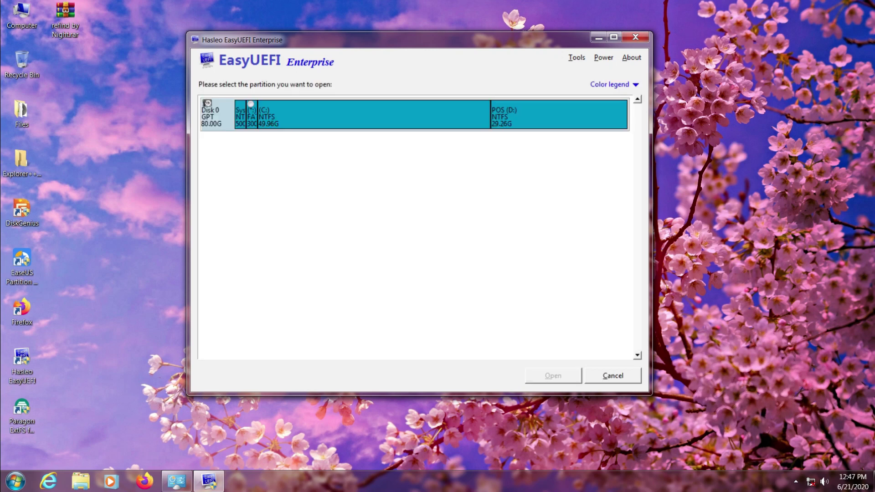
pyautogui.click(251, 105)
pyautogui.click(553, 376)
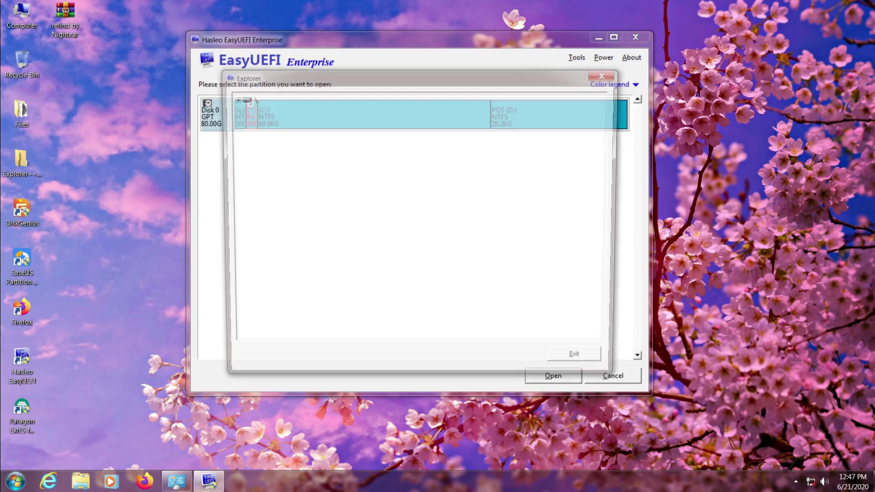
pyautogui.click(232, 98)
pyautogui.click(232, 99)
pyautogui.click(232, 98)
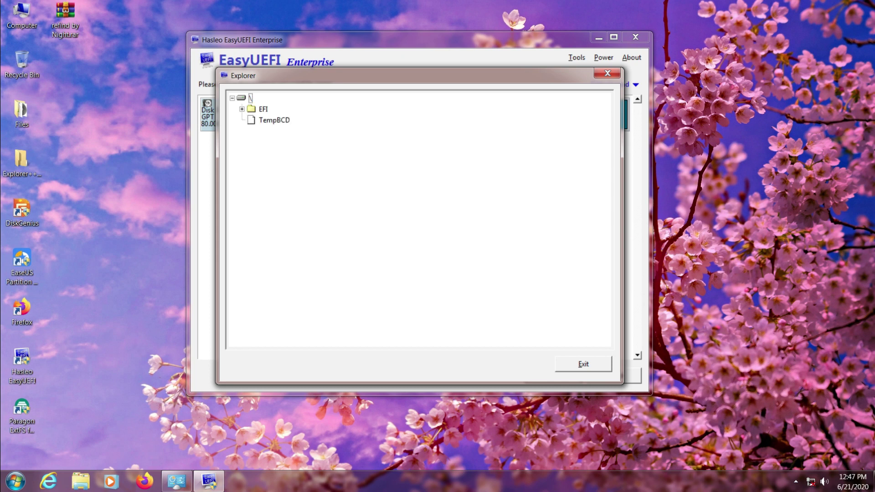
# Step: Copy the refind folder from the C: drive into the root of the EFI system partition, and return to the home screen
pyautogui.click(250, 97)
pyautogui.rightClick(251, 97)
pyautogui.click(276, 115)
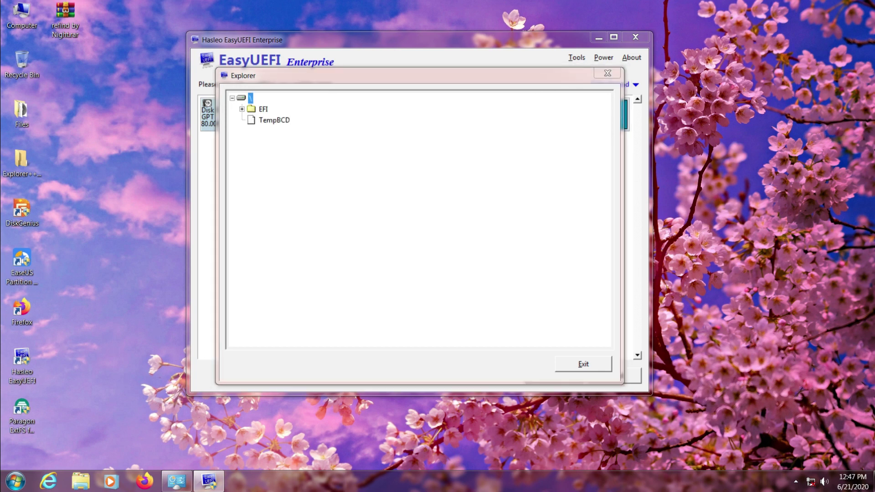
pyautogui.press('Right')
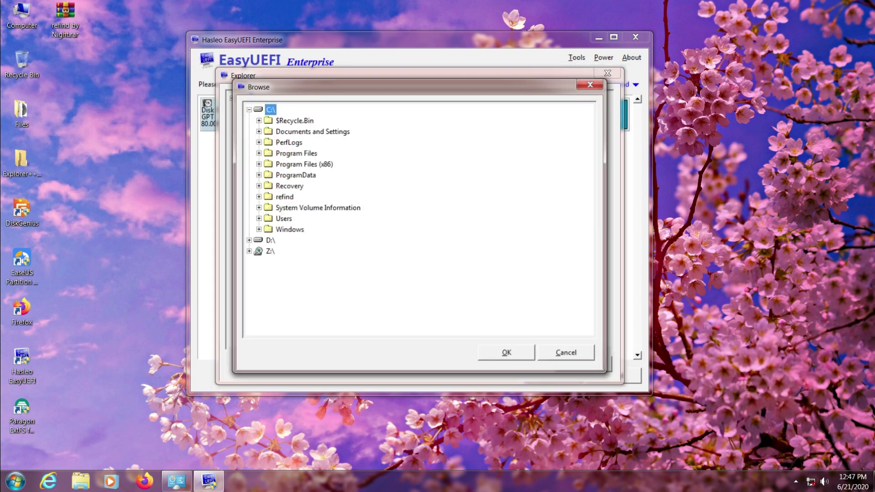
pyautogui.click(285, 197)
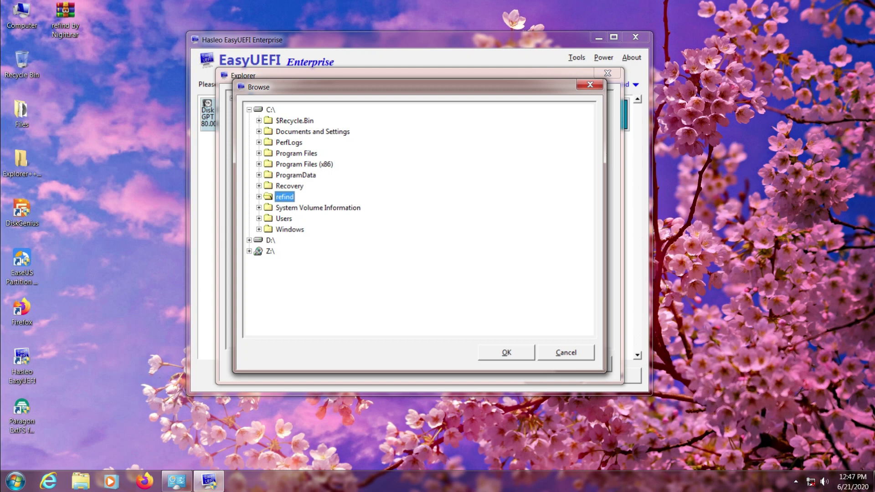
pyautogui.press('Return')
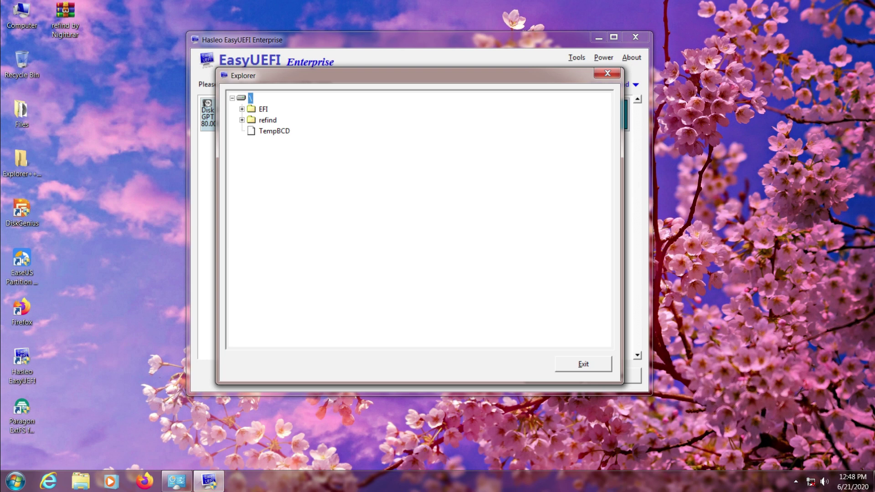
pyautogui.click(267, 121)
pyautogui.click(583, 364)
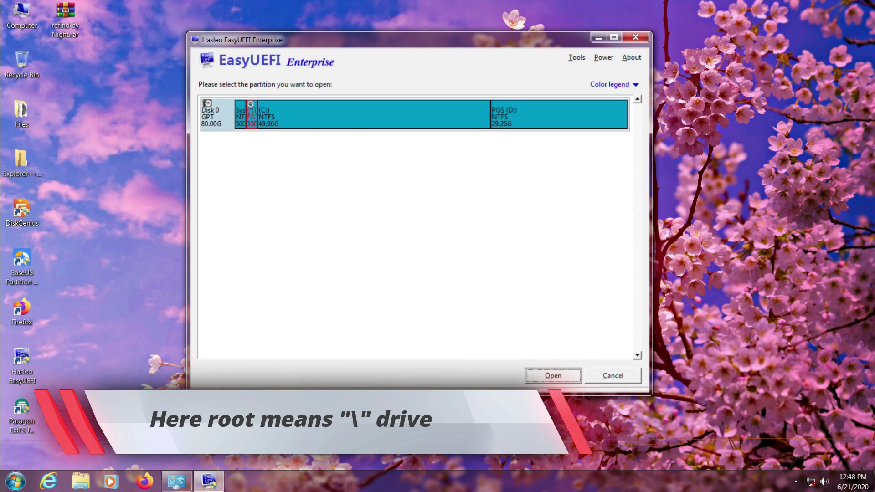
pyautogui.click(612, 376)
pyautogui.click(613, 376)
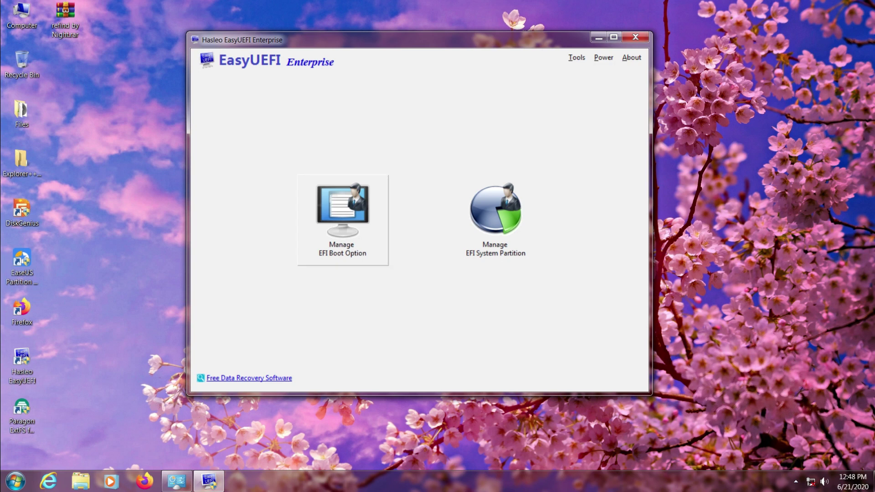
# Step: Start a new EFI boot entry of type Linux or other OS, described as refind and targeting the EFI system partition
pyautogui.click(343, 220)
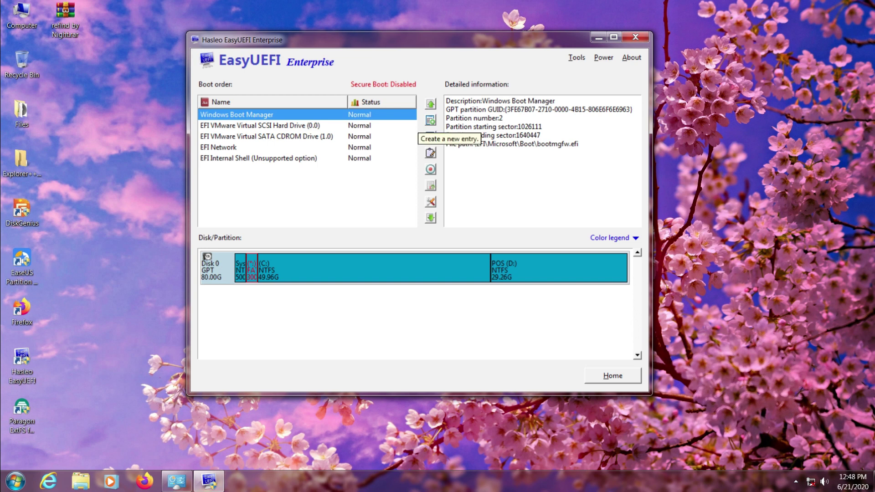
pyautogui.click(430, 121)
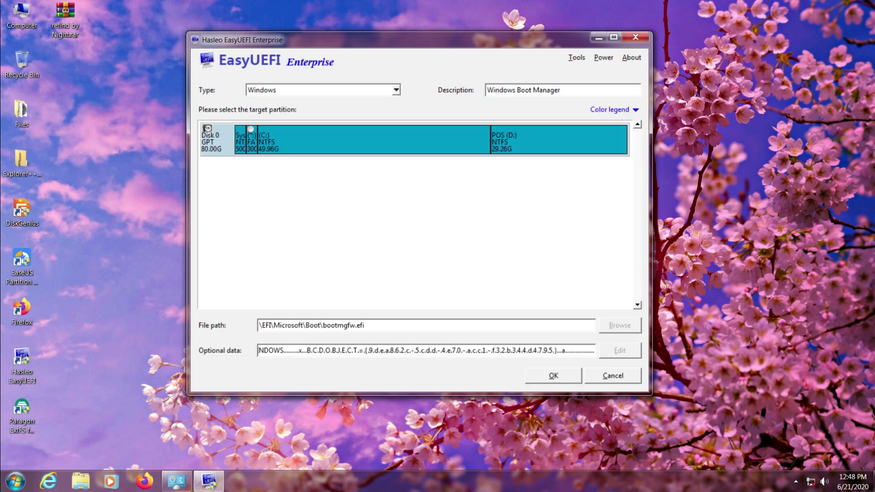
pyautogui.click(396, 90)
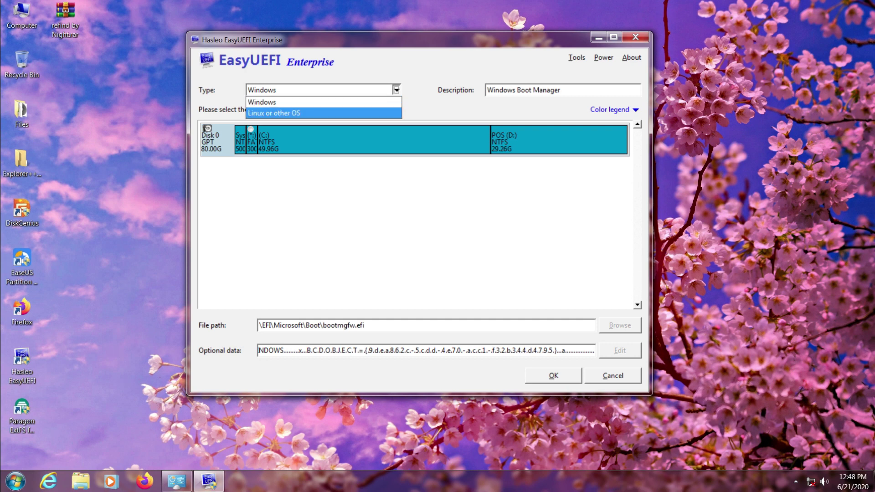
pyautogui.press('Return')
pyautogui.click(496, 90)
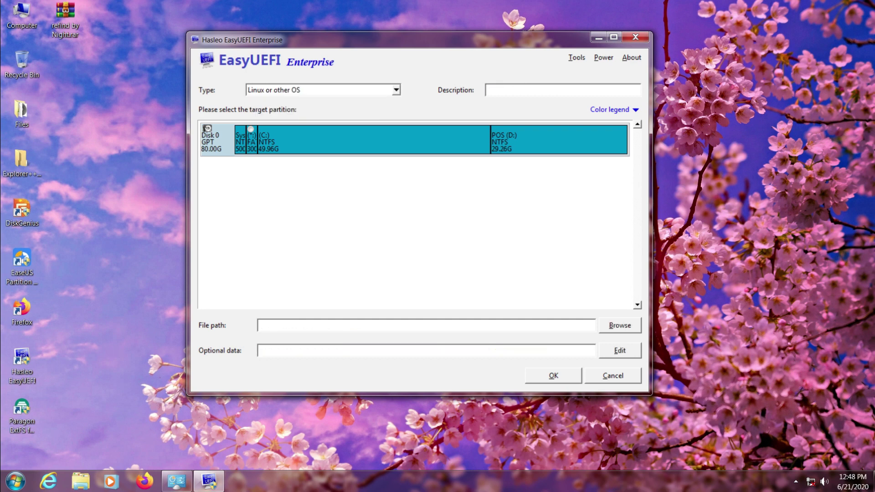
pyautogui.write('refind')
pyautogui.click(251, 130)
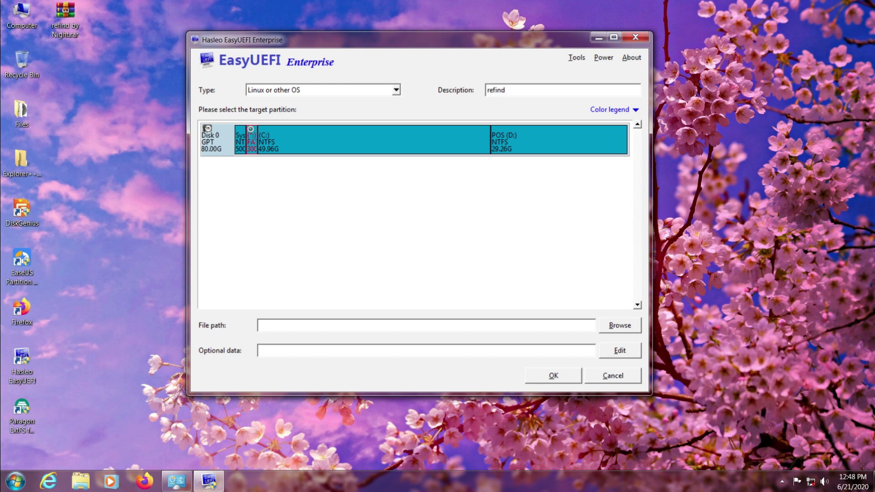
# Step: Set the boot entry's file path to \refind\refind_x64.efi and create the entry
pyautogui.click(620, 326)
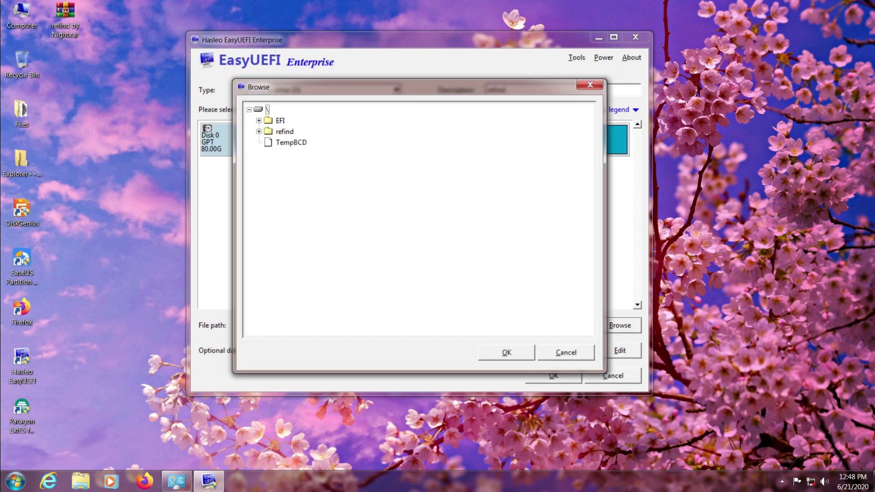
pyautogui.click(259, 131)
pyautogui.click(302, 208)
pyautogui.click(306, 230)
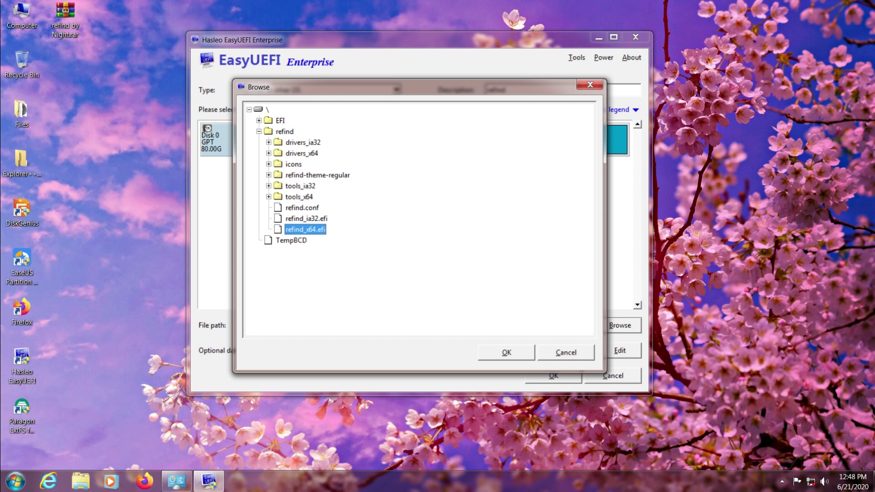
pyautogui.click(306, 218)
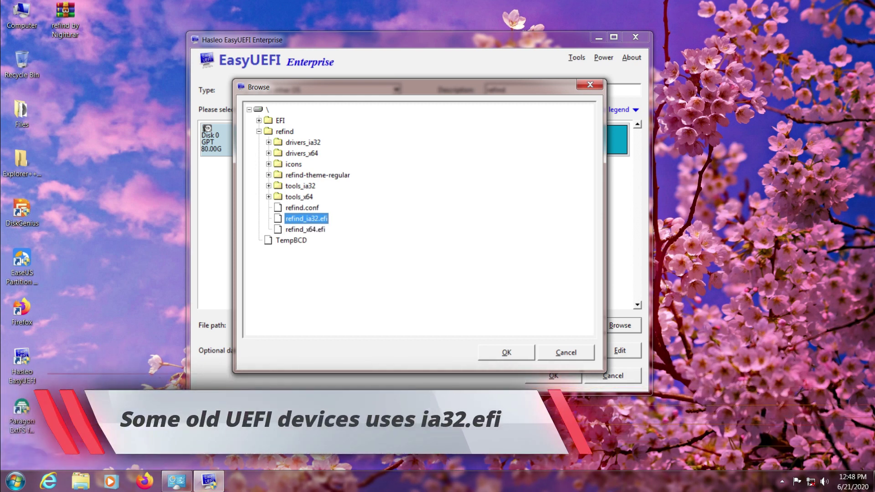
pyautogui.click(305, 230)
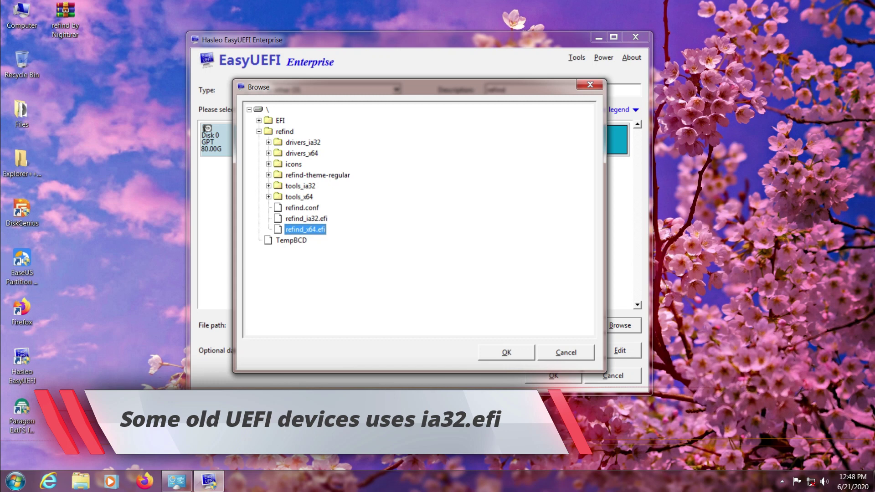
pyautogui.press('Return')
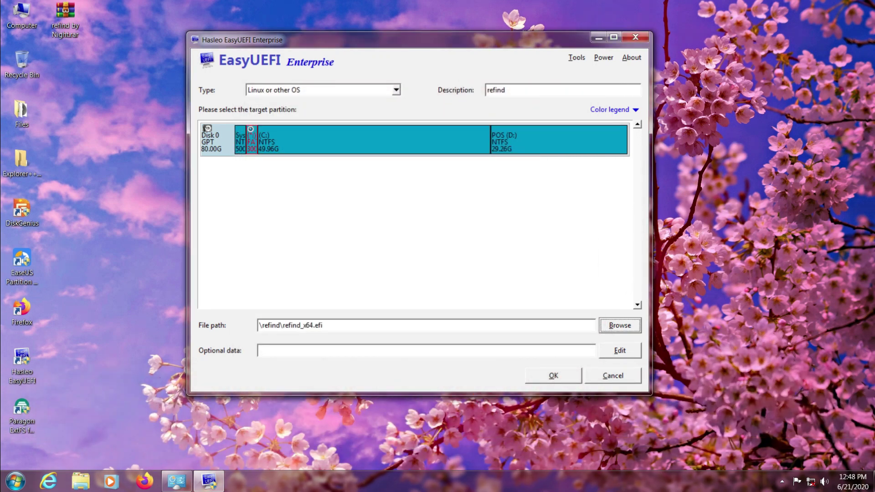
pyautogui.click(553, 376)
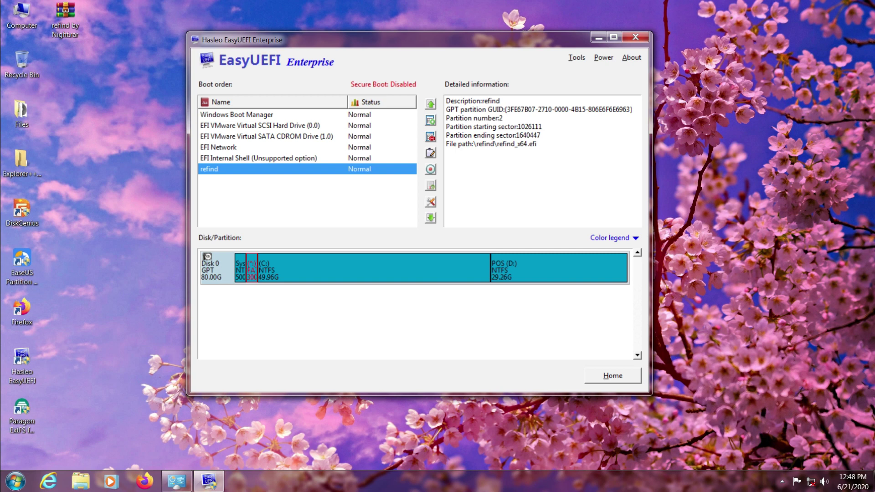
# Step: Move the refind entry to the top of the boot order, above Windows Boot Manager, and close EasyUEFI
pyautogui.click(430, 104)
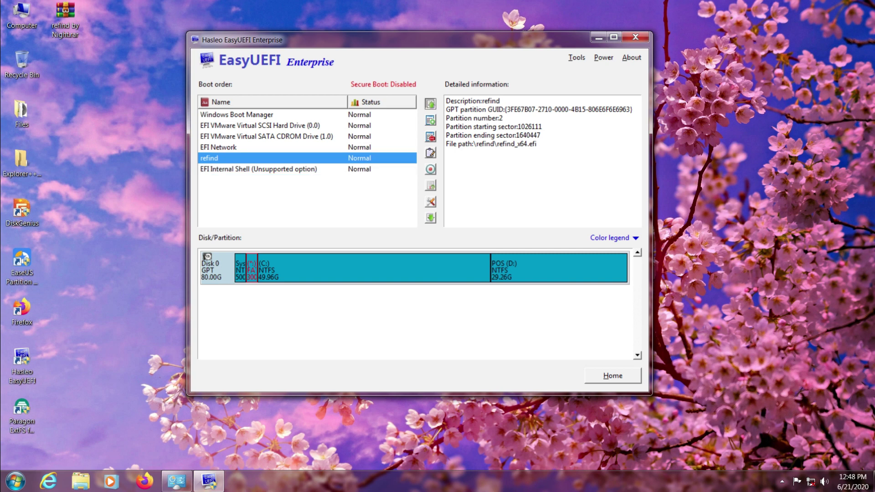
pyautogui.click(430, 104)
pyautogui.click(430, 104)
pyautogui.click(430, 103)
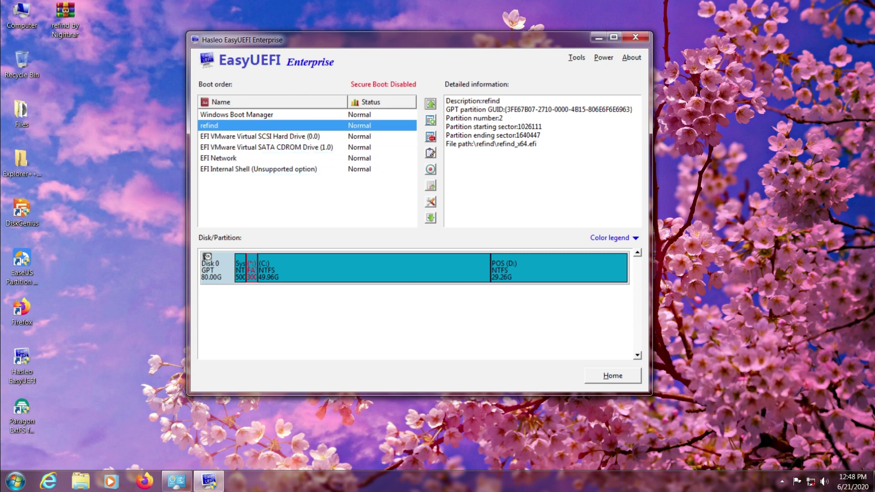
pyautogui.click(430, 103)
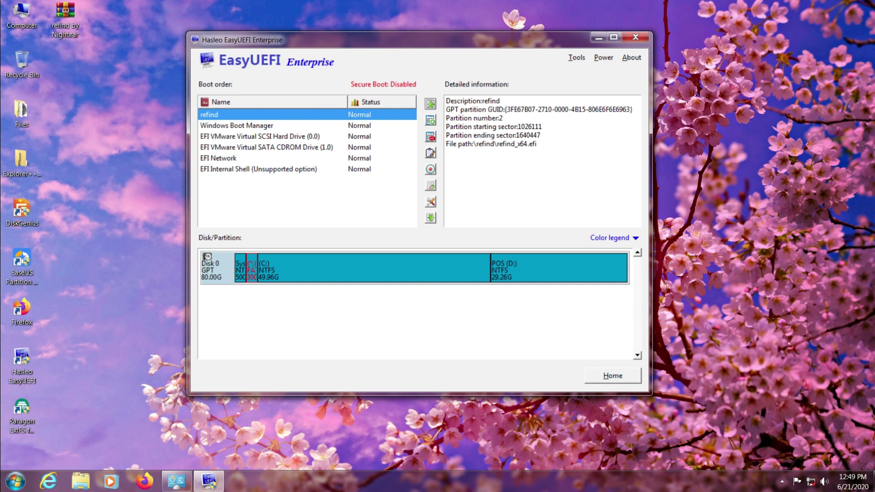
pyautogui.click(612, 376)
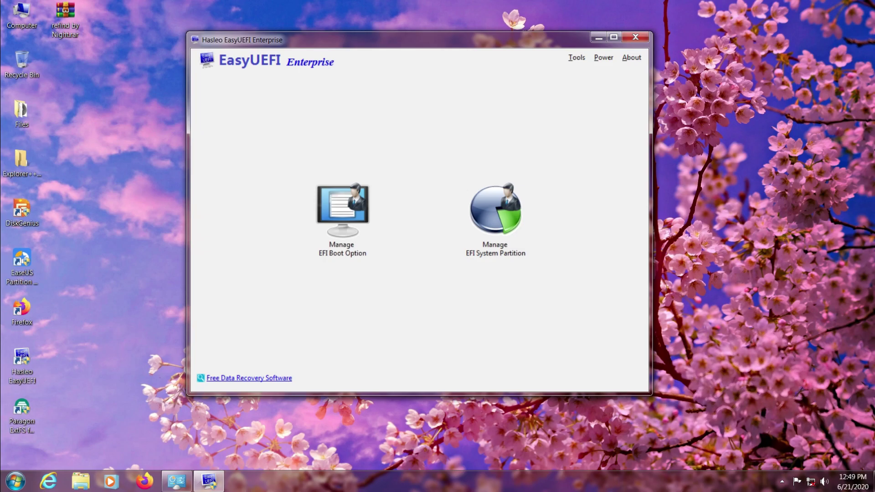
pyautogui.click(636, 36)
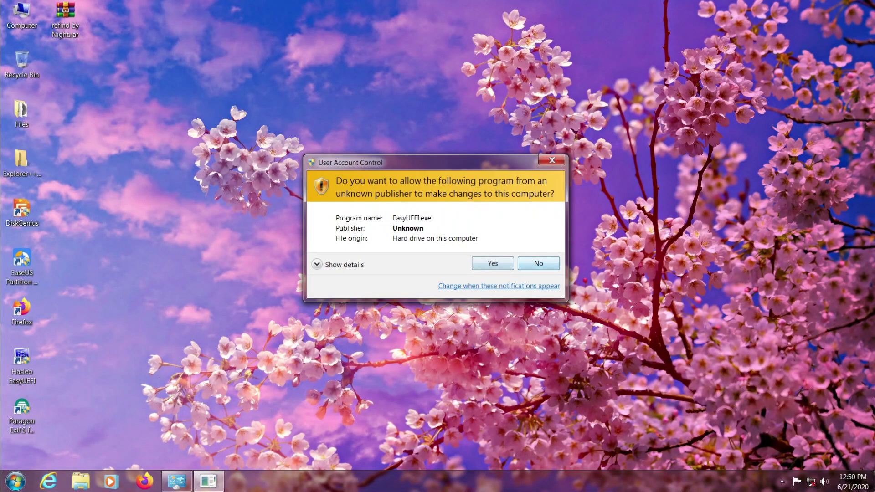
# Step: Allow EasyUEFI to make changes, open the EFI system partition in its explorer, and expand the refind folder
pyautogui.click(492, 263)
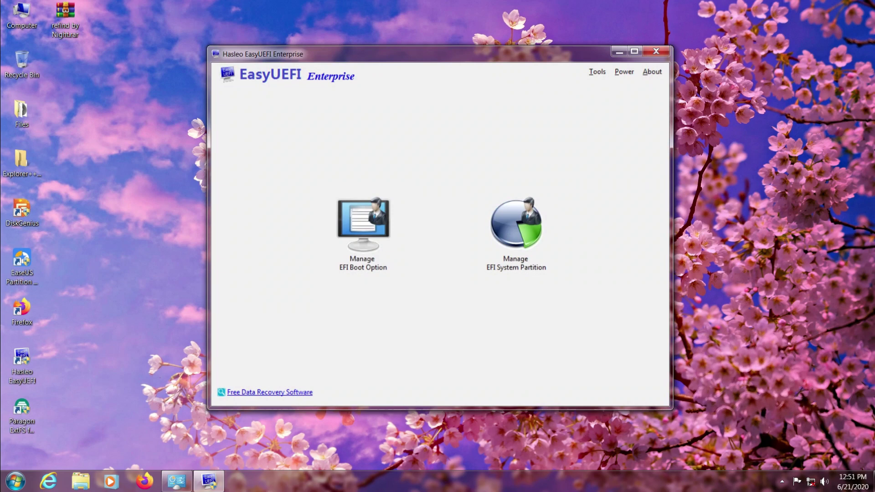
pyautogui.click(516, 233)
pyautogui.click(573, 305)
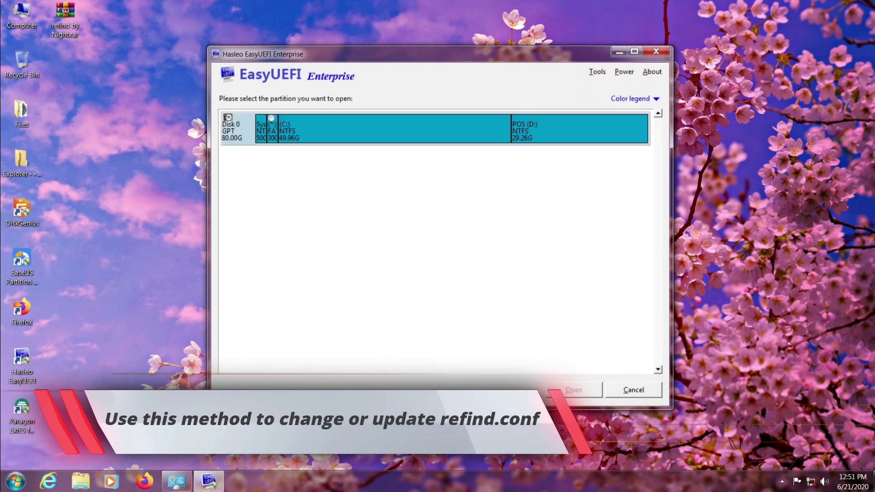
pyautogui.click(272, 129)
pyautogui.click(573, 390)
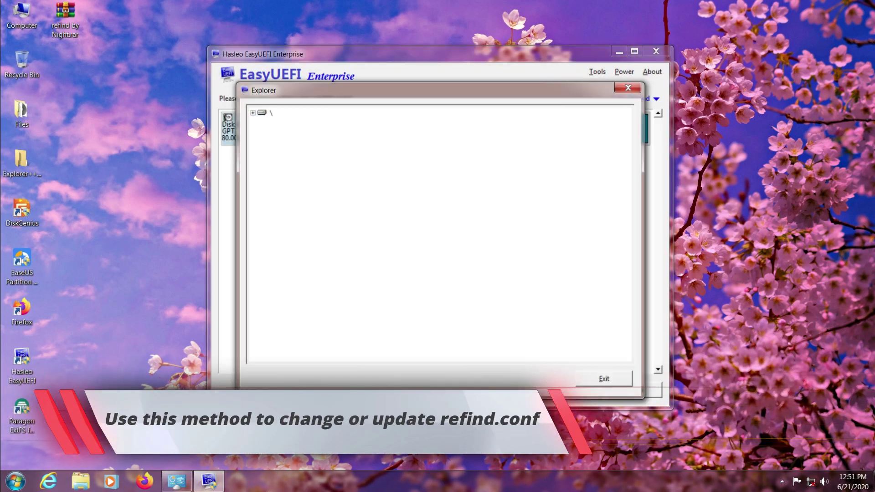
pyautogui.click(253, 112)
pyautogui.click(288, 134)
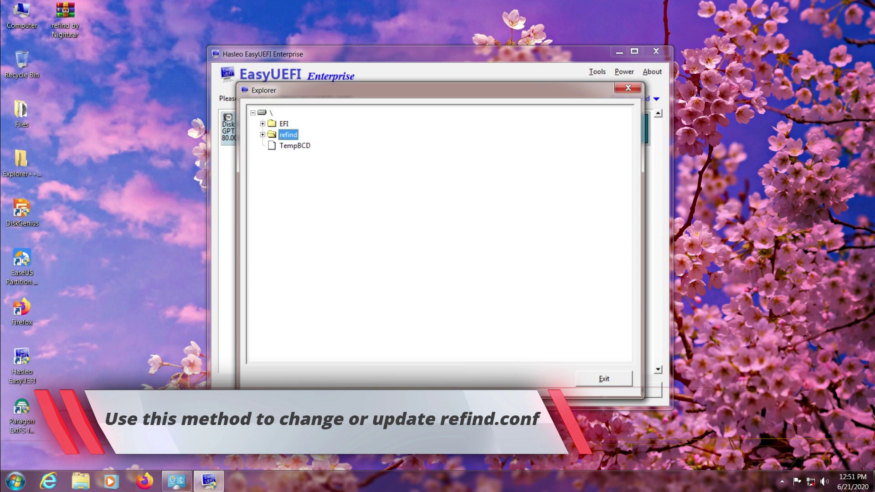
pyautogui.doubleClick(288, 135)
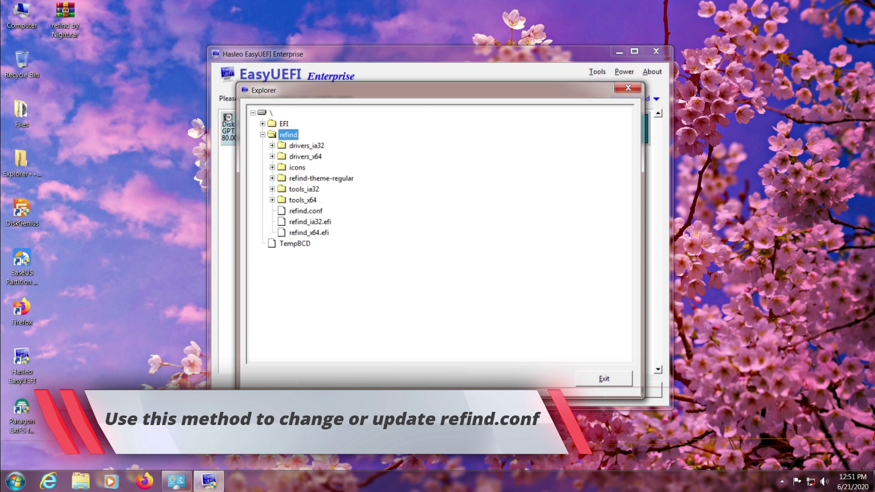
# Step: Delete refind.conf from the refind folder on the EFI system partition
pyautogui.click(307, 211)
pyautogui.rightClick(306, 210)
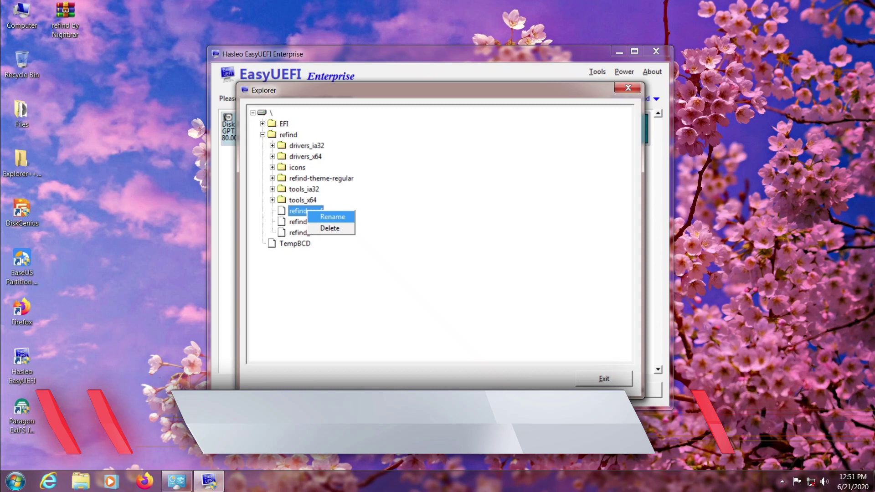
pyautogui.click(330, 228)
pyautogui.press('Return')
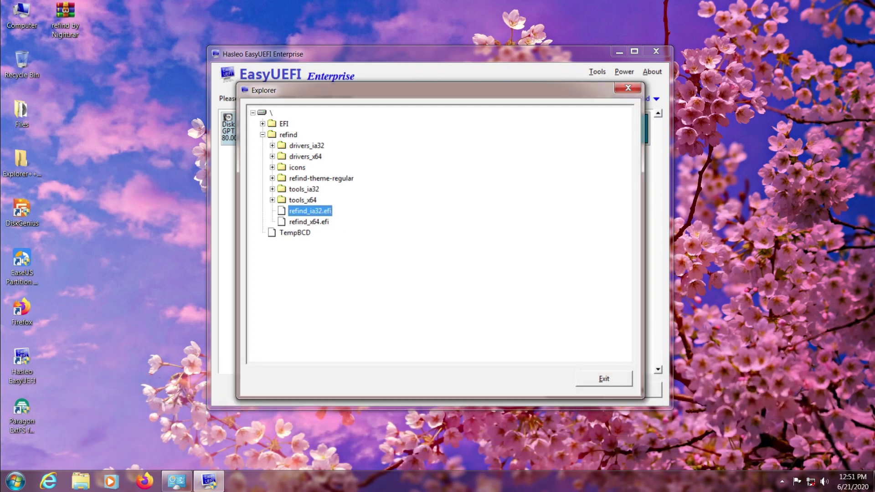
# Step: Upload refind.conf from C:\refind into the refind folder on the EFI system partition
pyautogui.click(288, 135)
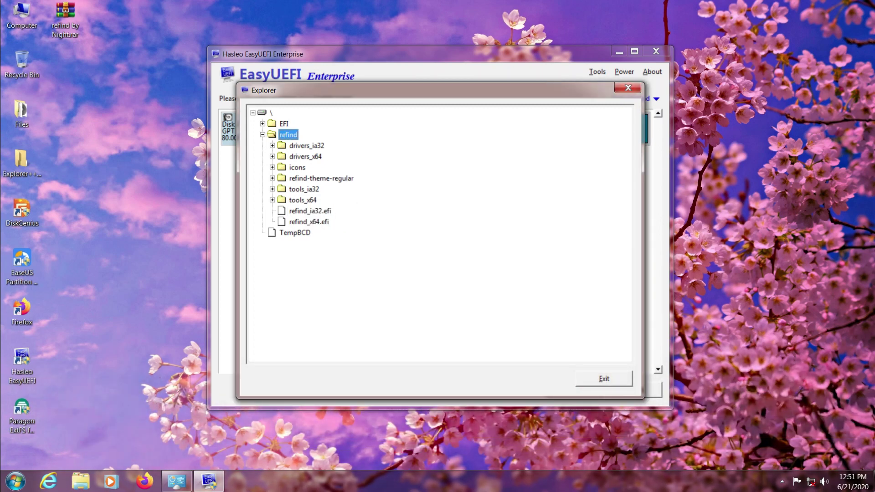
pyautogui.rightClick(290, 135)
pyautogui.click(319, 164)
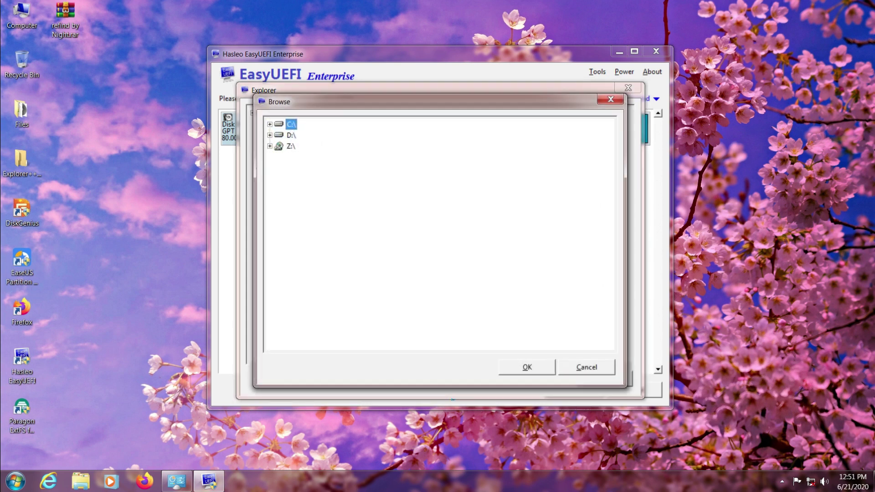
pyautogui.click(270, 124)
pyautogui.doubleClick(304, 212)
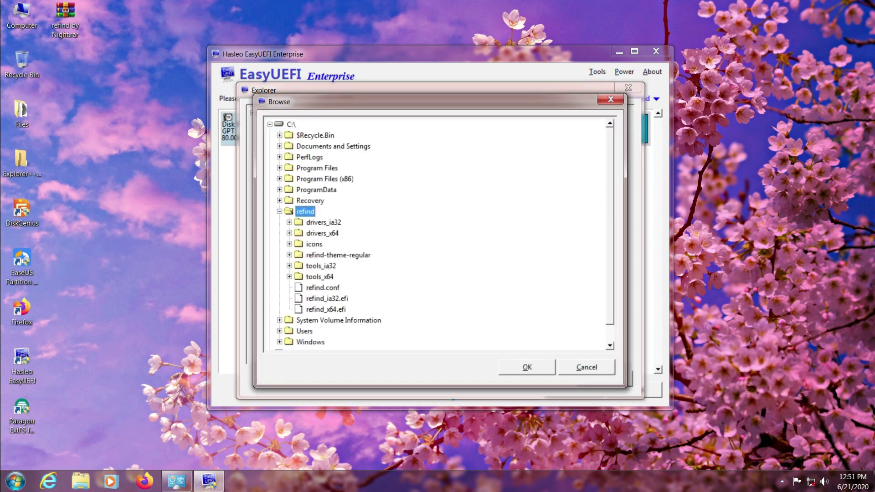
pyautogui.click(323, 287)
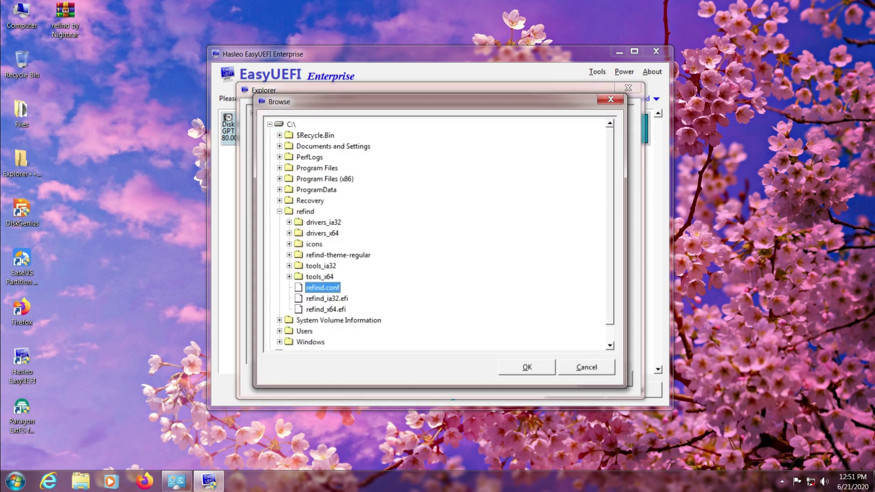
pyautogui.press('Return')
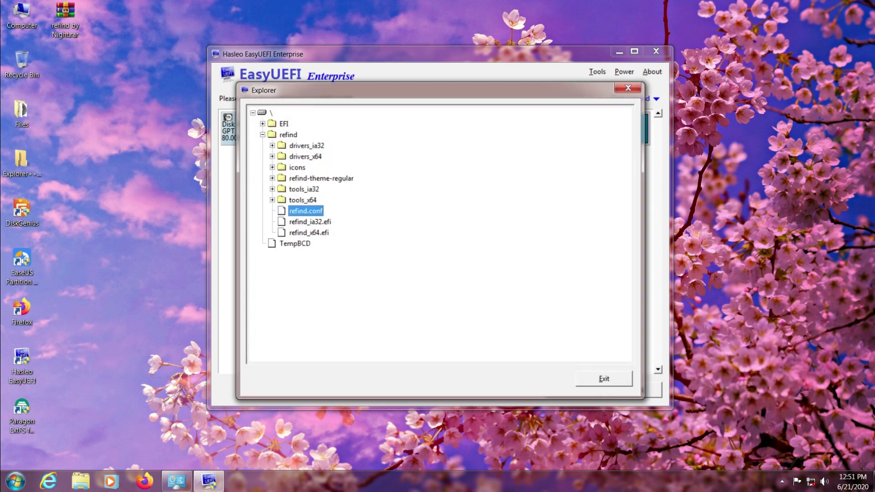
# Step: Leave the partition explorer, return to the start page, and open the EFI boot option manager to check the boot order
pyautogui.click(603, 379)
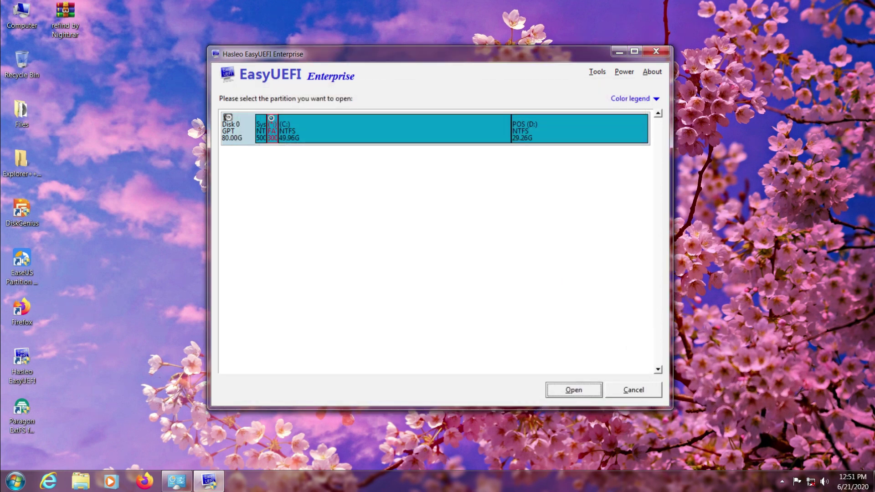
pyautogui.press('Escape')
pyautogui.click(633, 390)
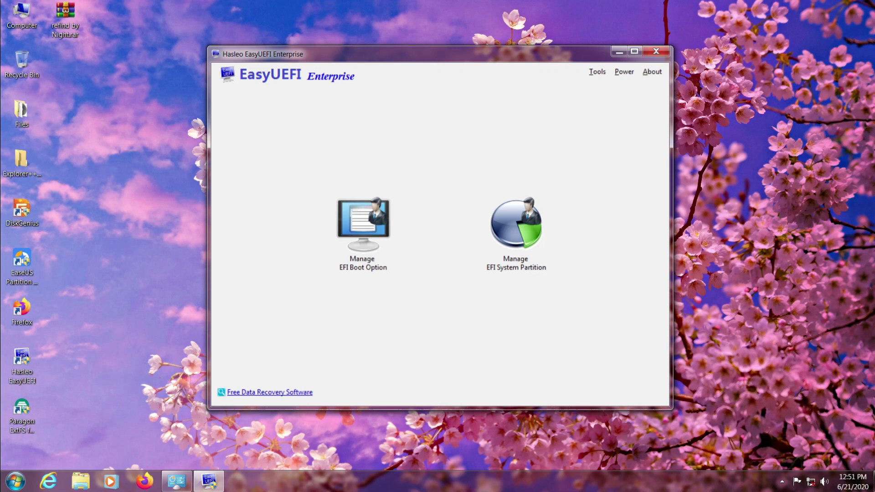
pyautogui.press('Return')
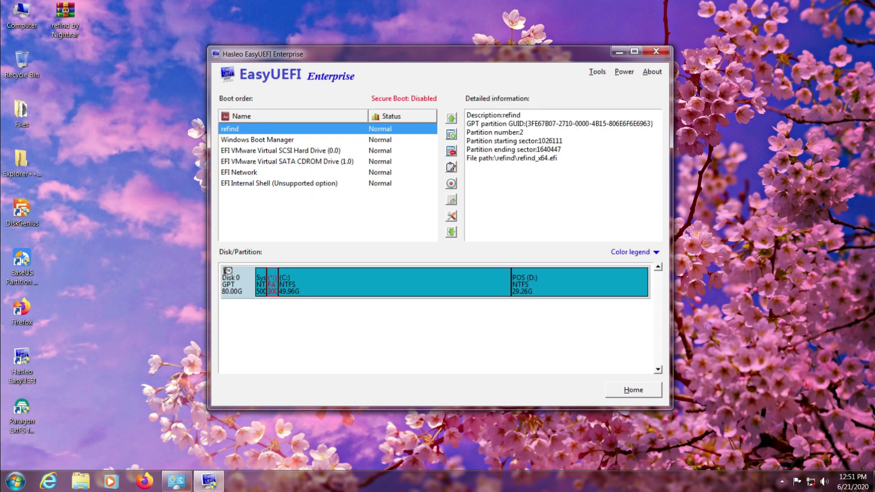
# Step: Close EasyUEFI and open the computer's restart and shutdown options
pyautogui.press('Return')
pyautogui.click(656, 51)
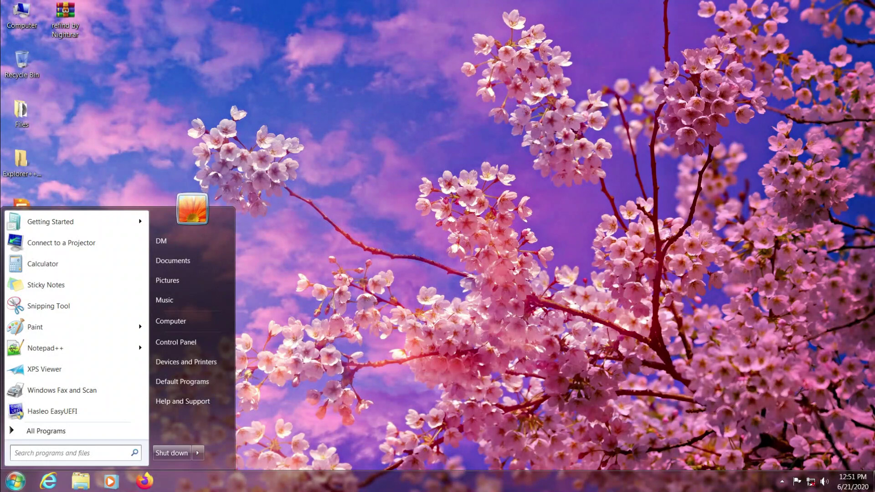
pyautogui.click(198, 453)
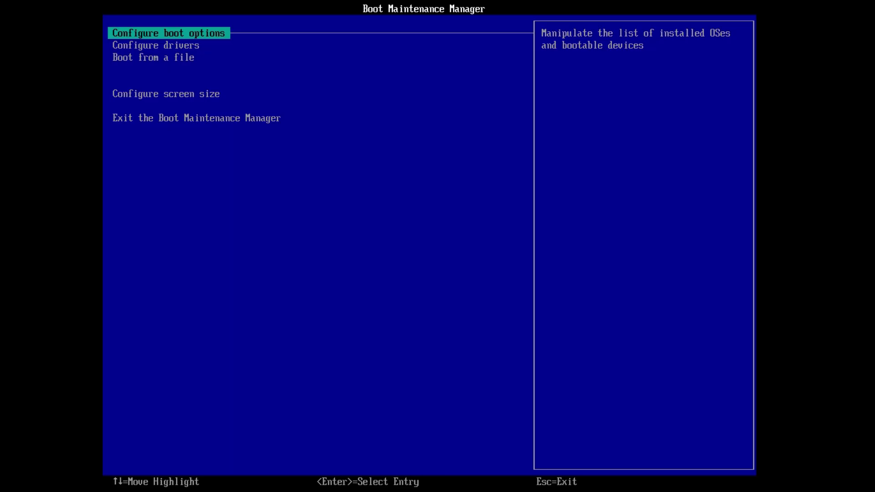
# Step: Open the Change boot order page under Configure boot options in the firmware's Boot Maintenance Manager
pyautogui.press('Return')
pyautogui.press('Down')
pyautogui.press('Down')
pyautogui.press('Down')
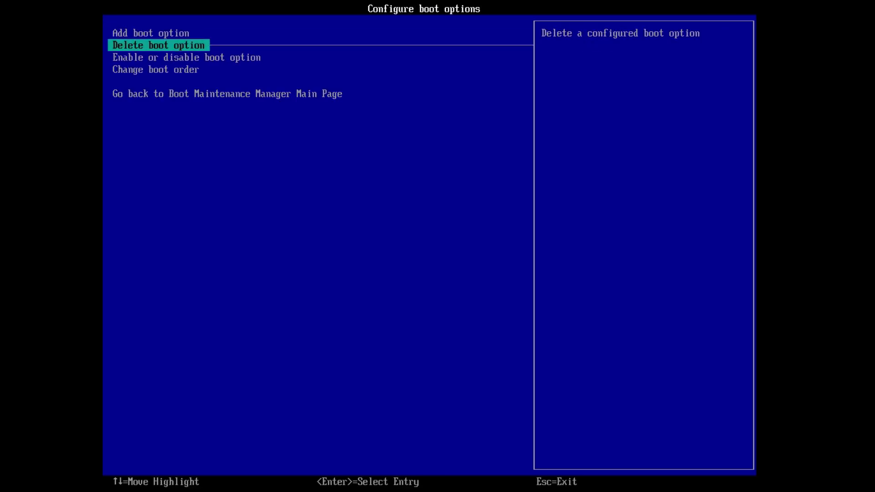
pyautogui.press('Return')
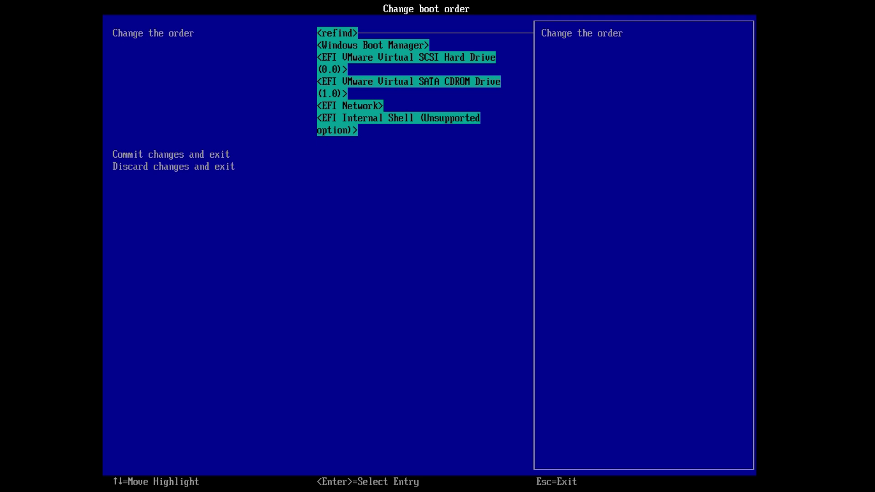
# Step: Move refind below Windows Boot Manager in the firmware boot order, move it back to first place, and accept the order
pyautogui.press('Return')
pyautogui.press('Down')
pyautogui.press('Down')
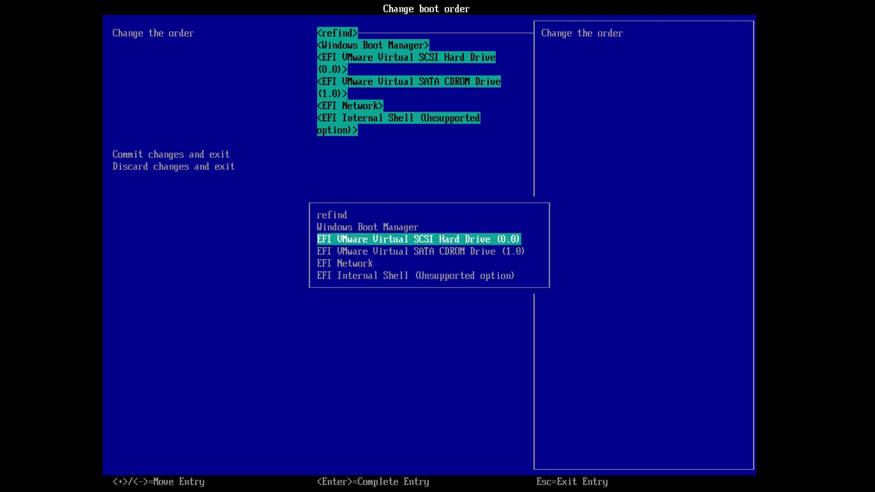
pyautogui.press('Down')
pyautogui.press('Up')
pyautogui.press('Up')
pyautogui.press('Up')
pyautogui.press('Down')
pyautogui.press('Up')
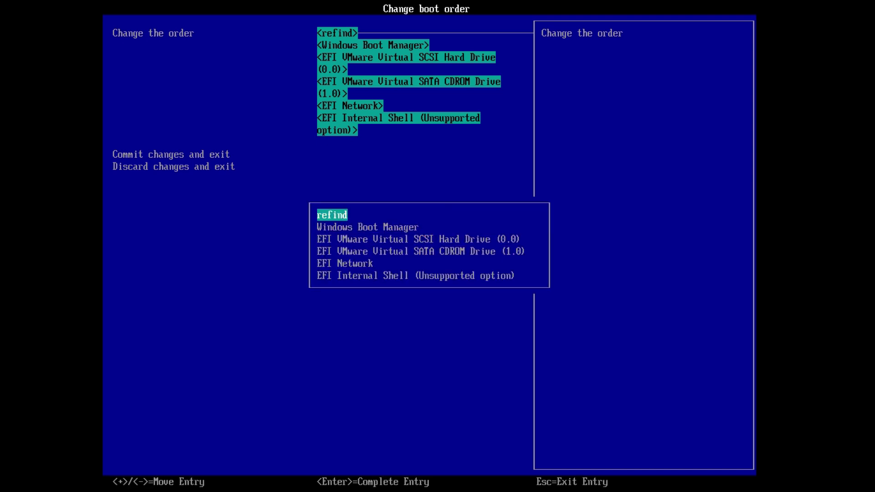
pyautogui.press('+')
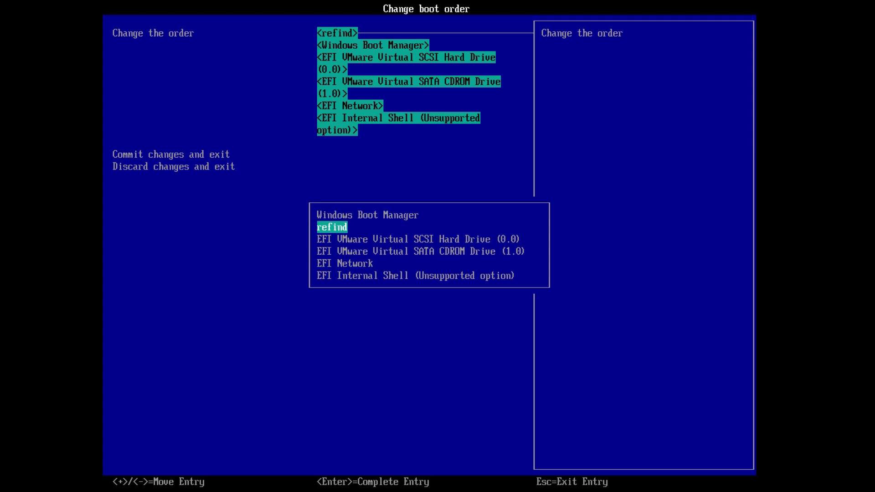
pyautogui.press('+')
pyautogui.press('-')
pyautogui.press('-')
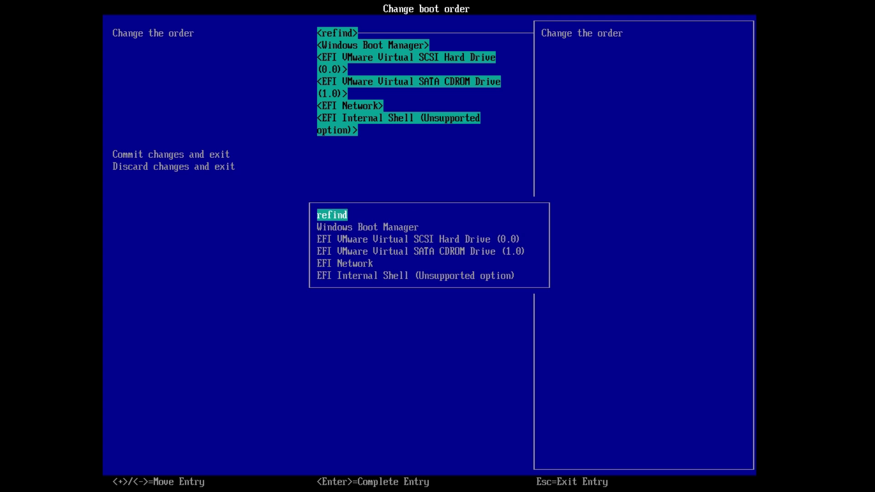
pyautogui.press('Return')
# Step: Commit the boot order changes and exit the Boot Maintenance Manager
pyautogui.press('Down')
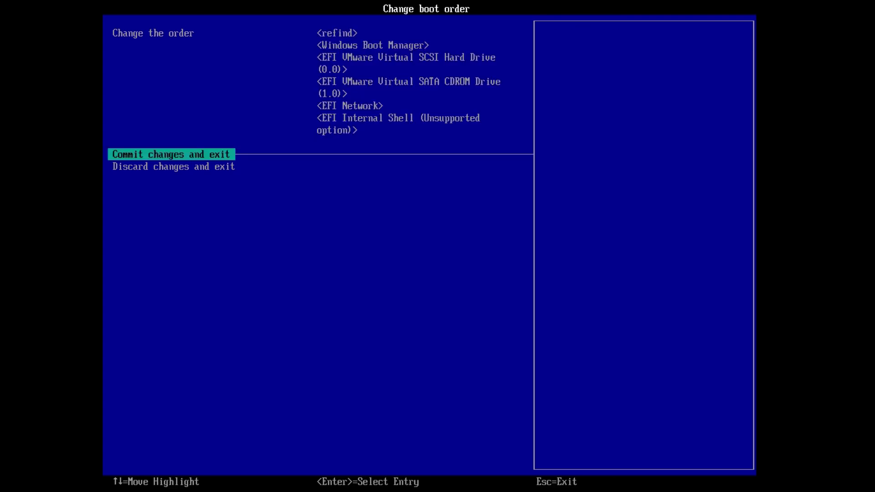
pyautogui.press('Return')
pyautogui.press('Down')
pyautogui.press('Down')
pyautogui.press('Down')
pyautogui.press('Down')
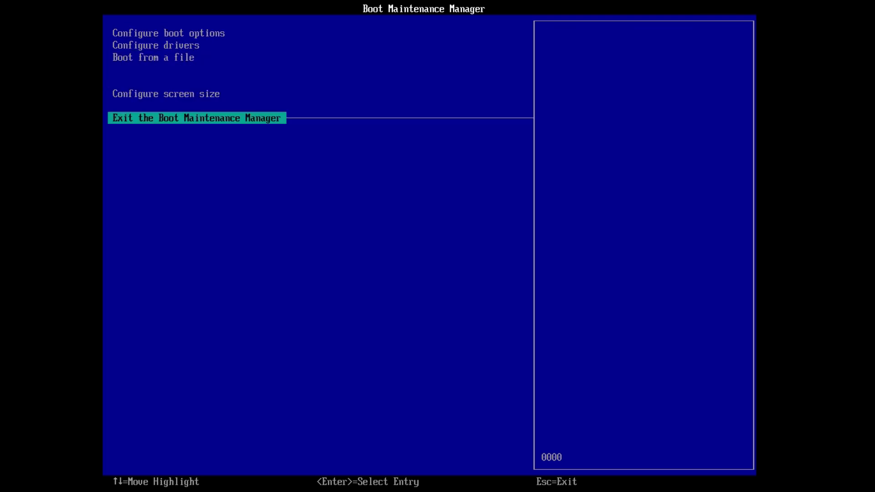
pyautogui.press('Return')
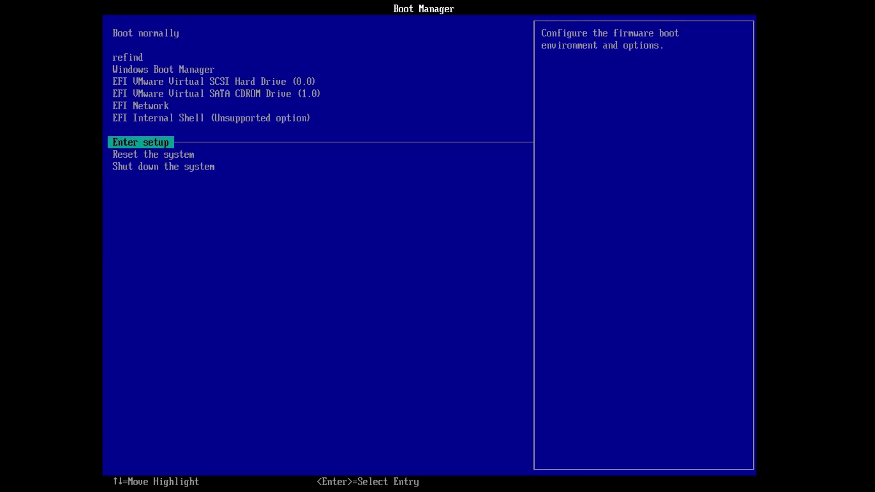
# Step: Reset the system from the Boot Manager
pyautogui.press('Down')
pyautogui.press('Return')
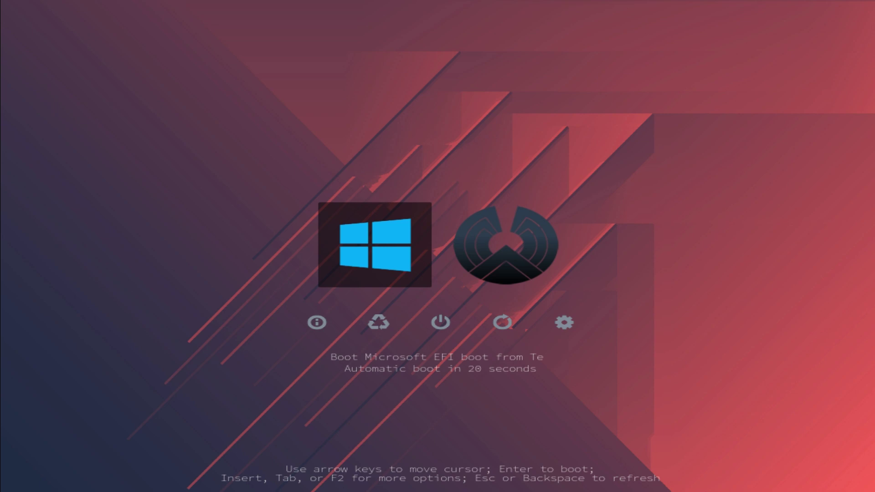
# Step: Look through the rEFInd boot menu, including the Windows and POS Darkmatter entries and the tools row
pyautogui.press('Right')
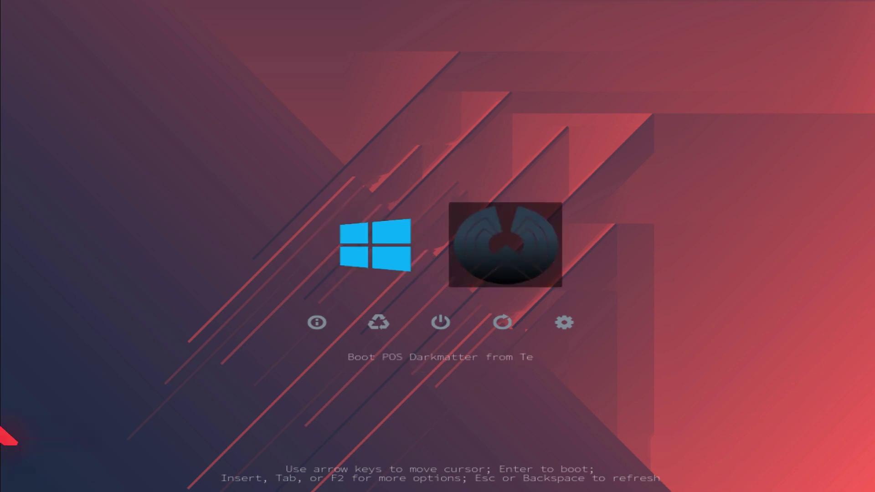
pyautogui.press('Down')
pyautogui.press('Left')
pyautogui.press('Left')
pyautogui.press('Left')
pyautogui.press('Left')
pyautogui.press('Left')
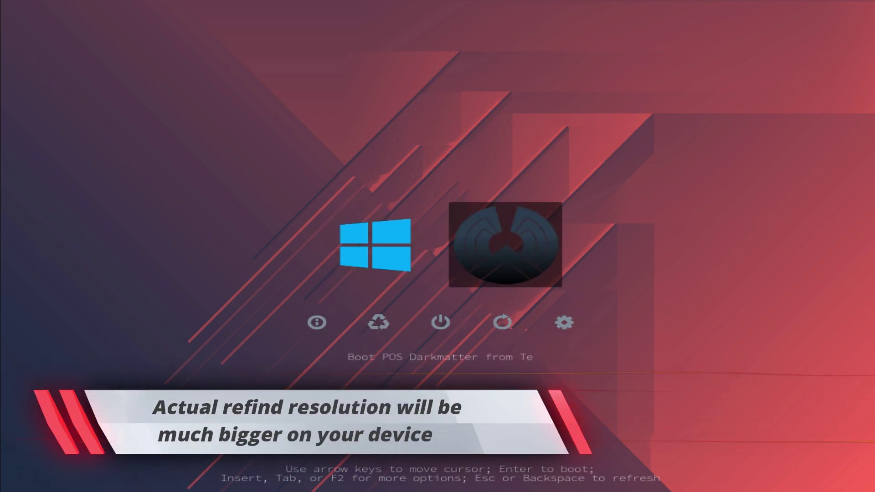
pyautogui.press('Left')
pyautogui.press('Right')
pyautogui.press('Left')
pyautogui.press('Right')
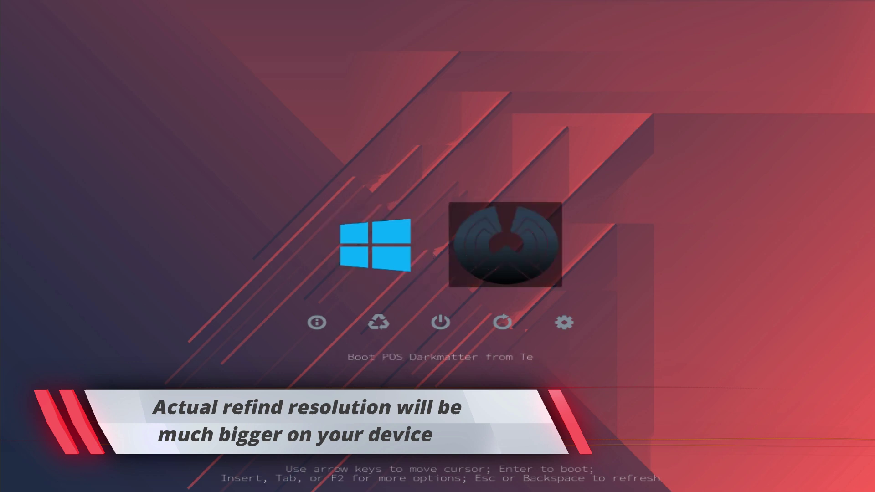
# Step: Boot Windows from rEFInd using the Microsoft EFI boot entry
pyautogui.press('Left')
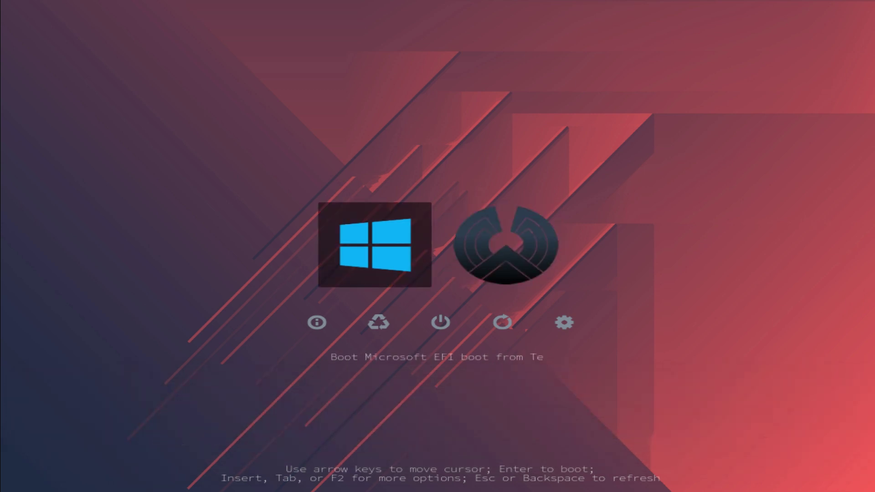
pyautogui.press('Return')
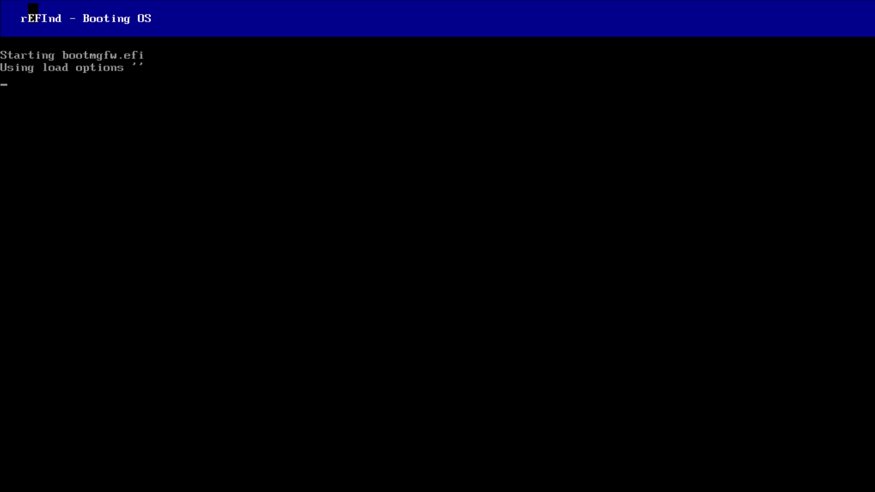